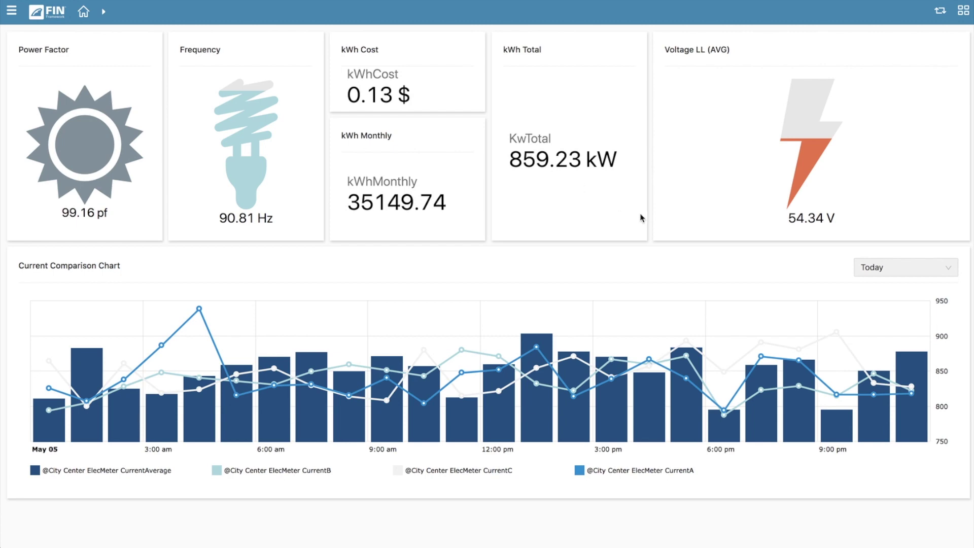
Show Yesterday's data in the Current Comparison Chart, then go back to the home campus map
mouse_move(699, 358)
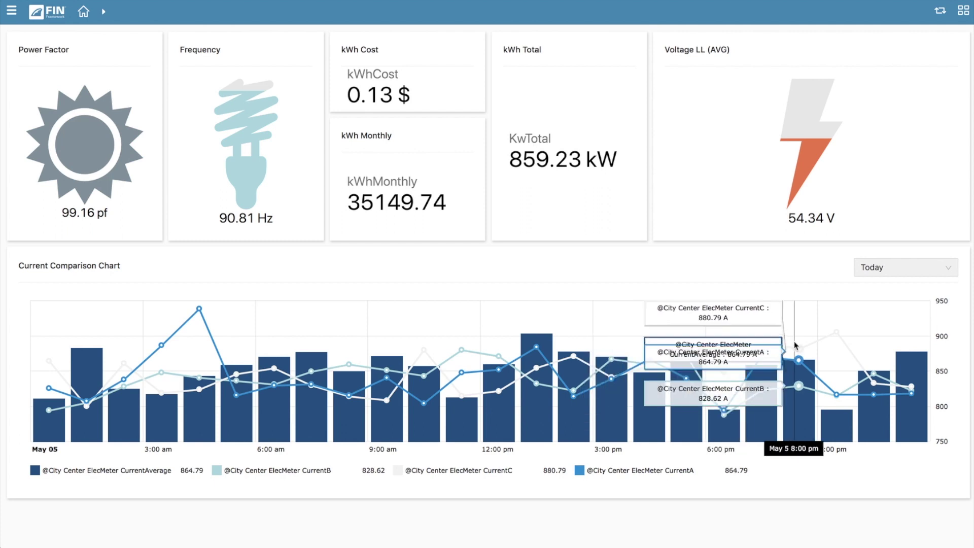
click(919, 277)
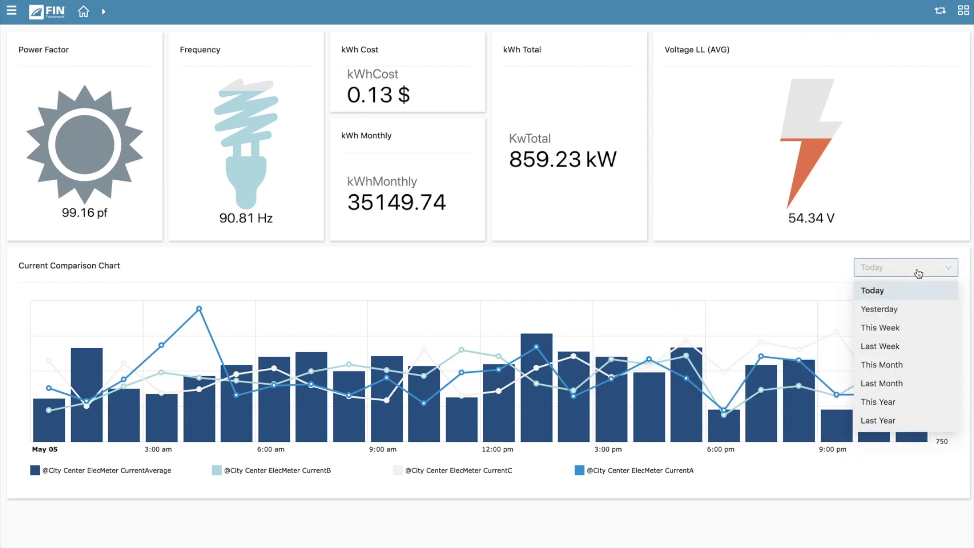
click(864, 309)
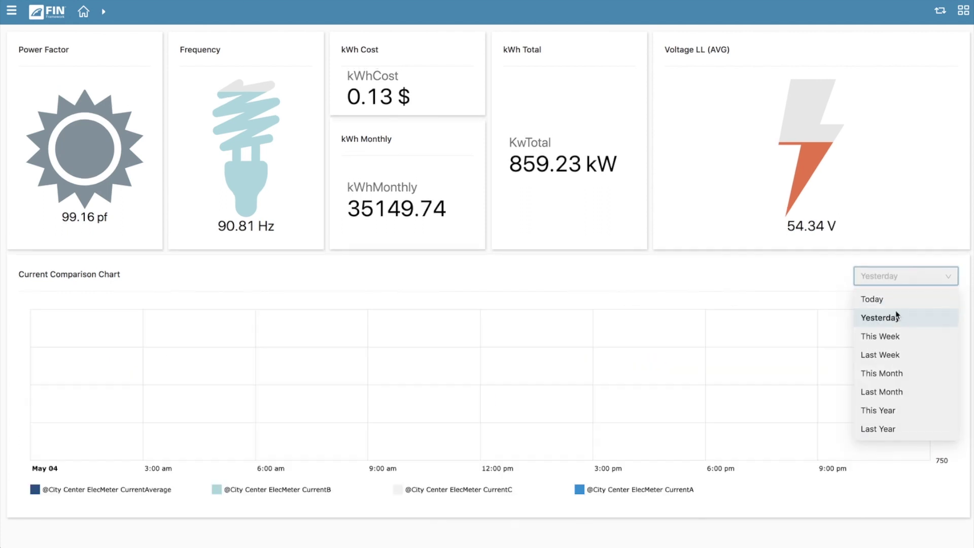
click(899, 278)
click(898, 278)
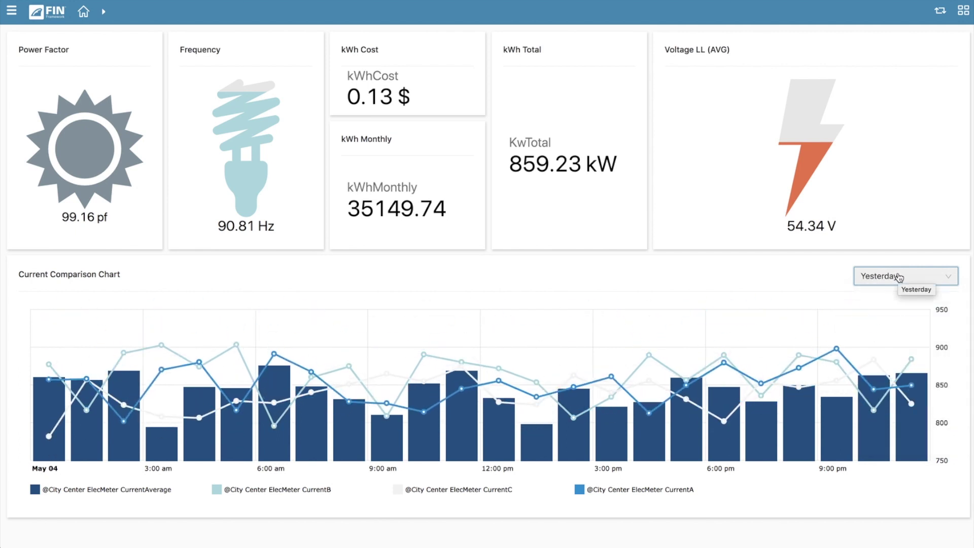
click(83, 12)
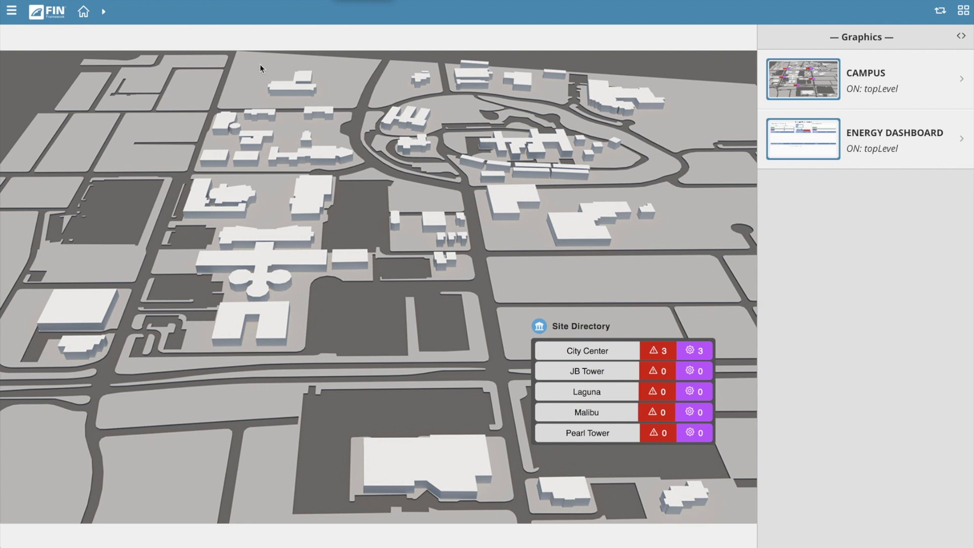
Open the empty Dashboards app from the app launcher and display the site list
click(11, 11)
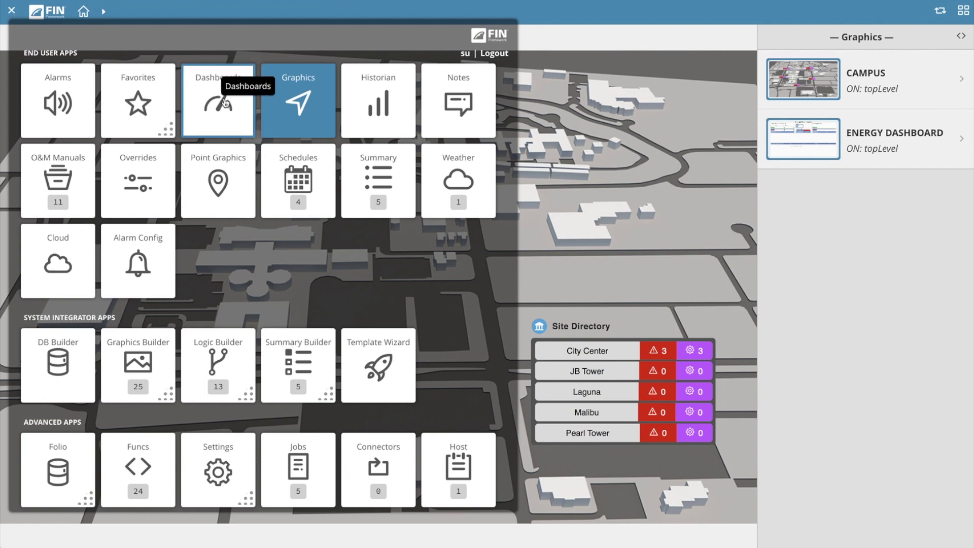
click(226, 102)
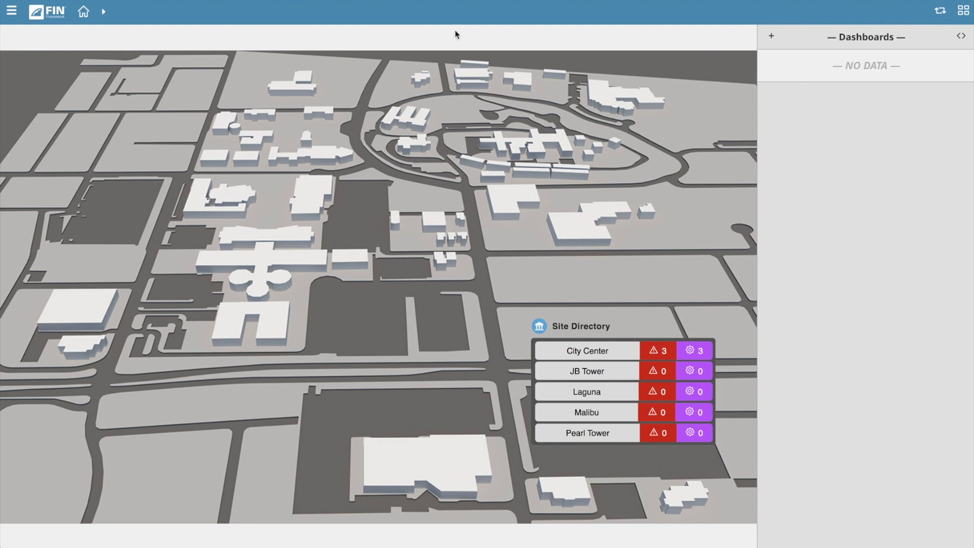
click(108, 14)
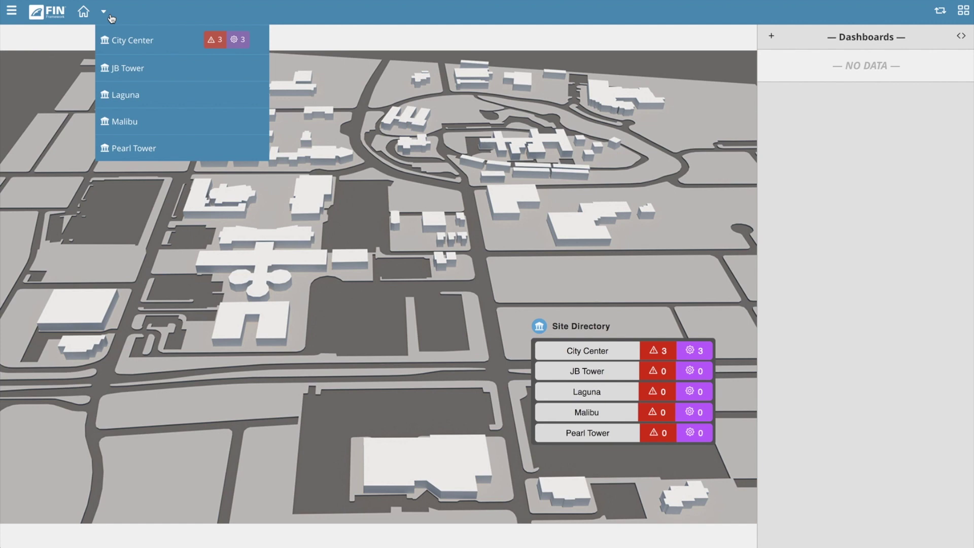
Choose City Center as the current site in the navigation path
click(145, 45)
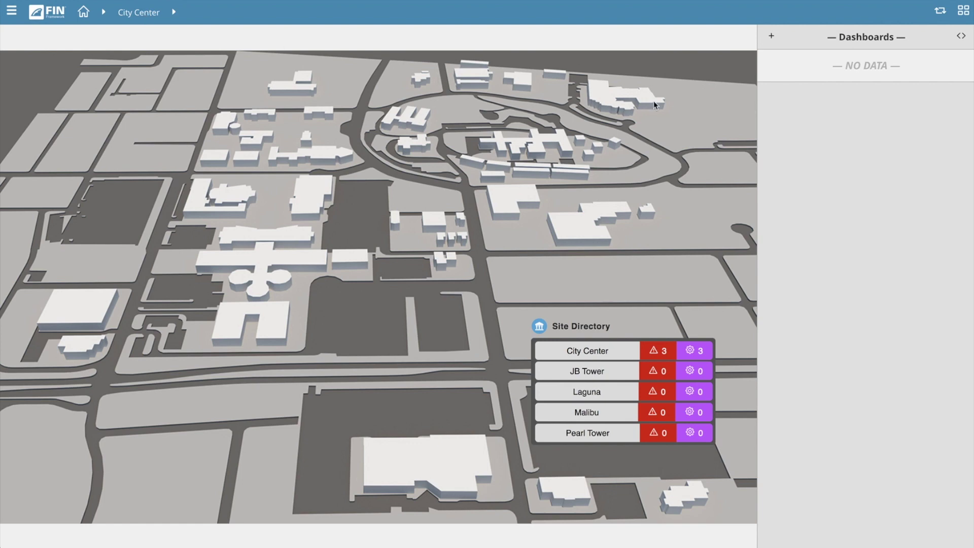
Add a City Center dashboard titled 'Basic Energy Dashboard' with dashboardOn and a two-top, one-bottom layout
click(772, 36)
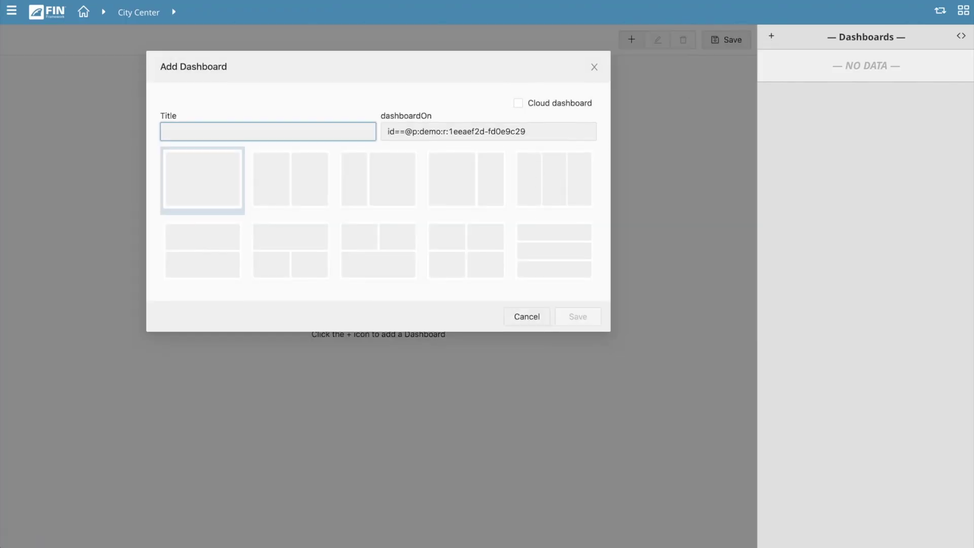
text(Basic Energy Das)
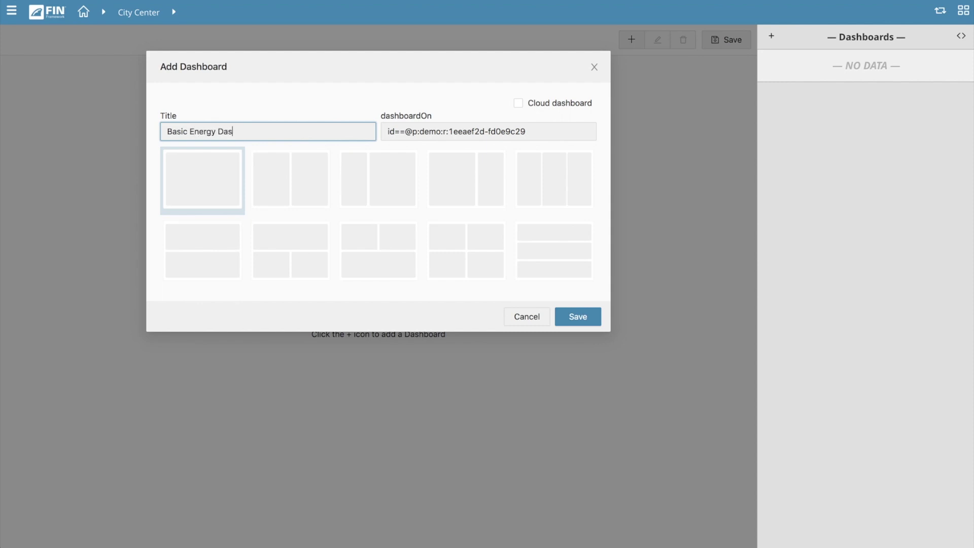
text(hboard)
triple_click(455, 132)
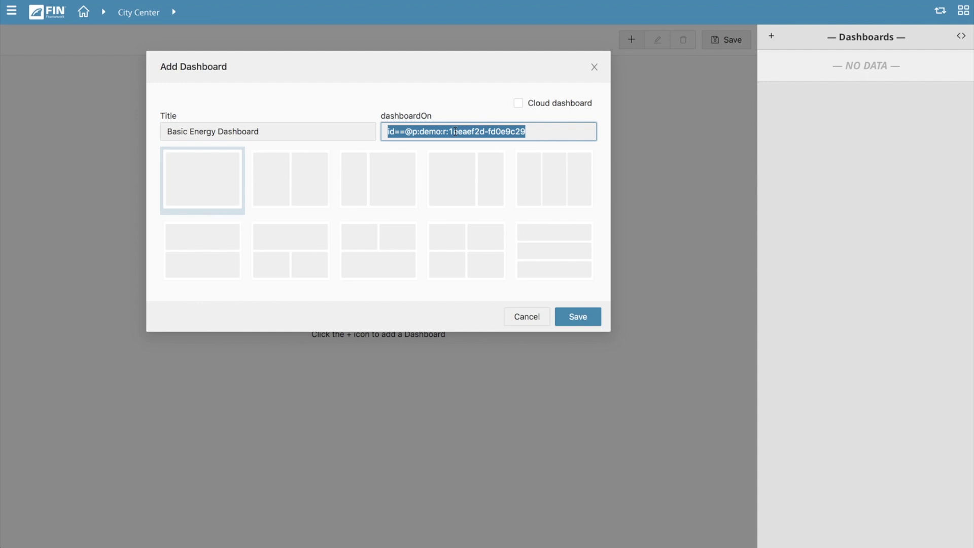
click(522, 127)
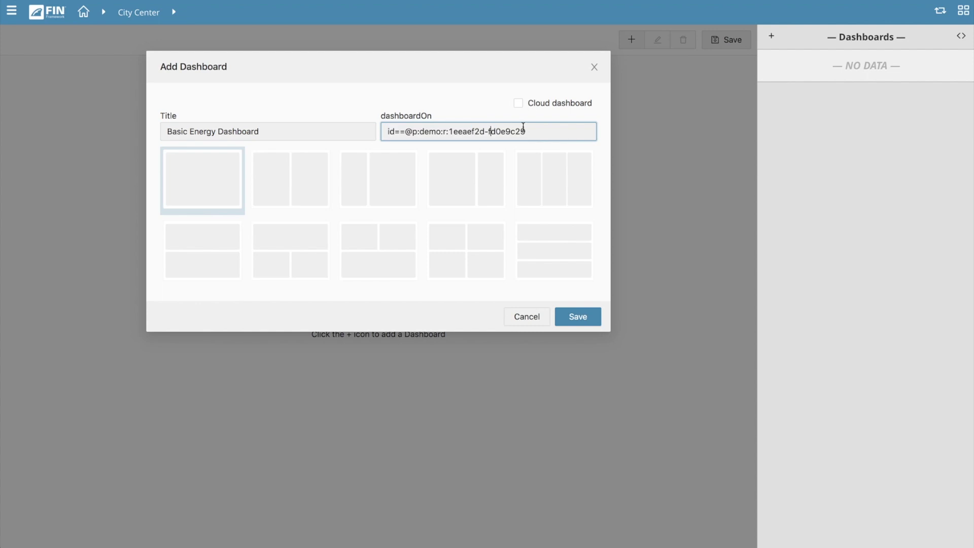
drag(533, 126, 370, 126)
click(436, 131)
click(389, 248)
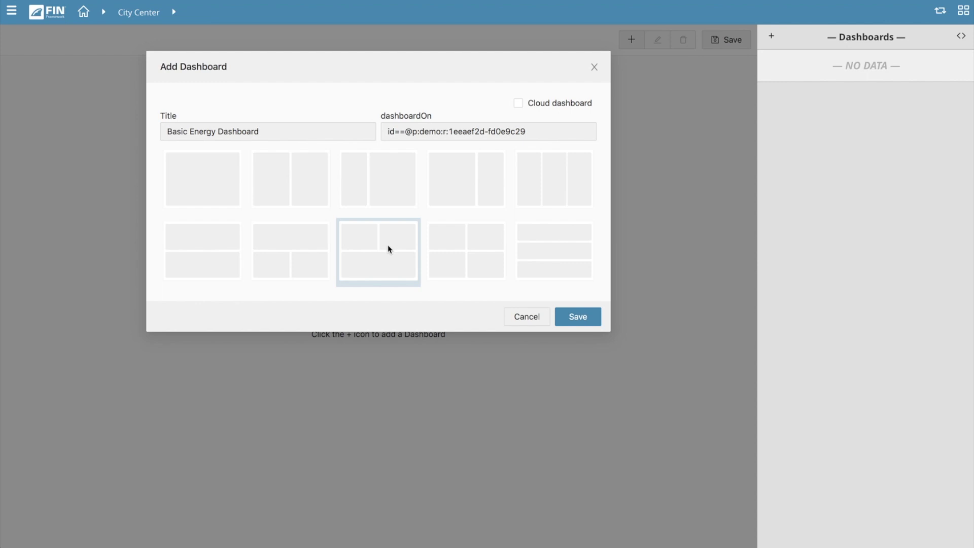
click(576, 315)
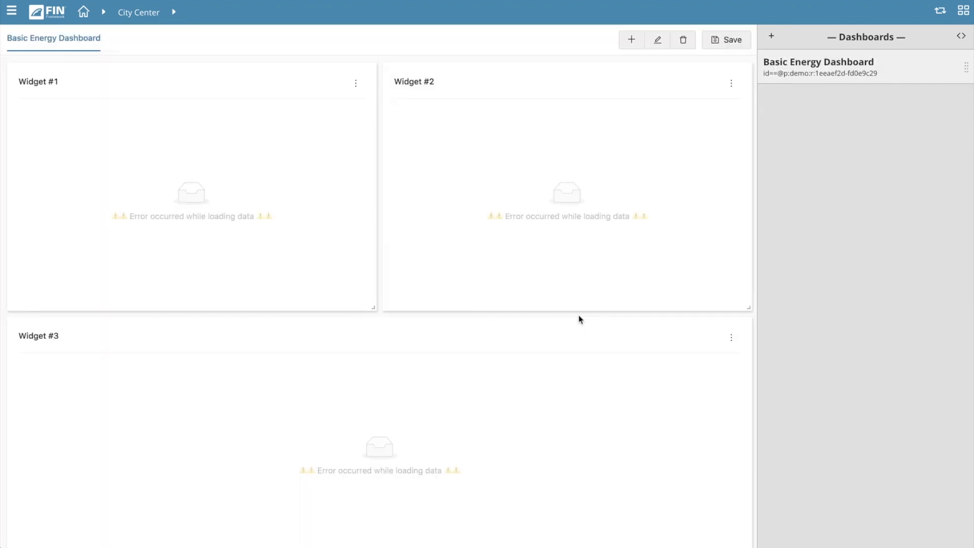
Open the Basic Energy Dashboard in edit mode and show its add-dashboard/widget options
mouse_move(840, 76)
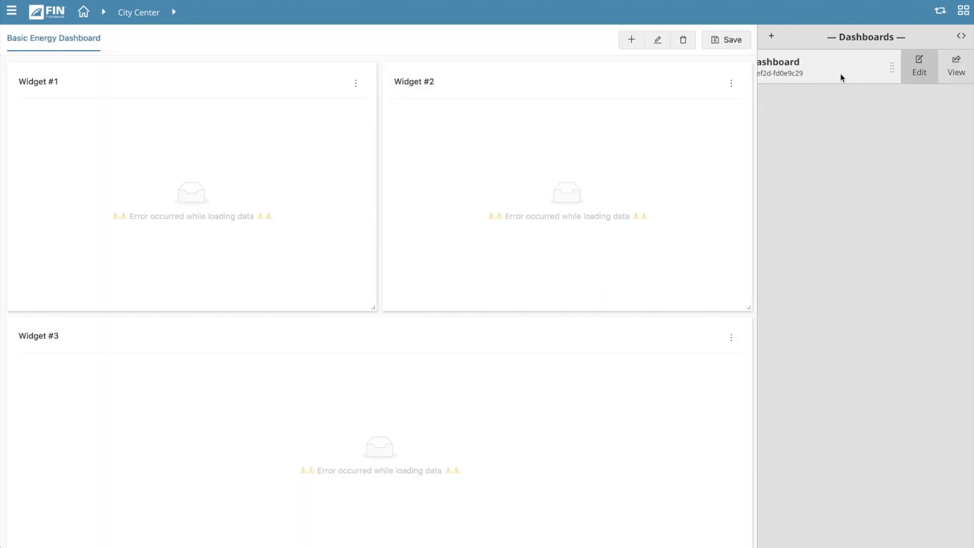
click(921, 70)
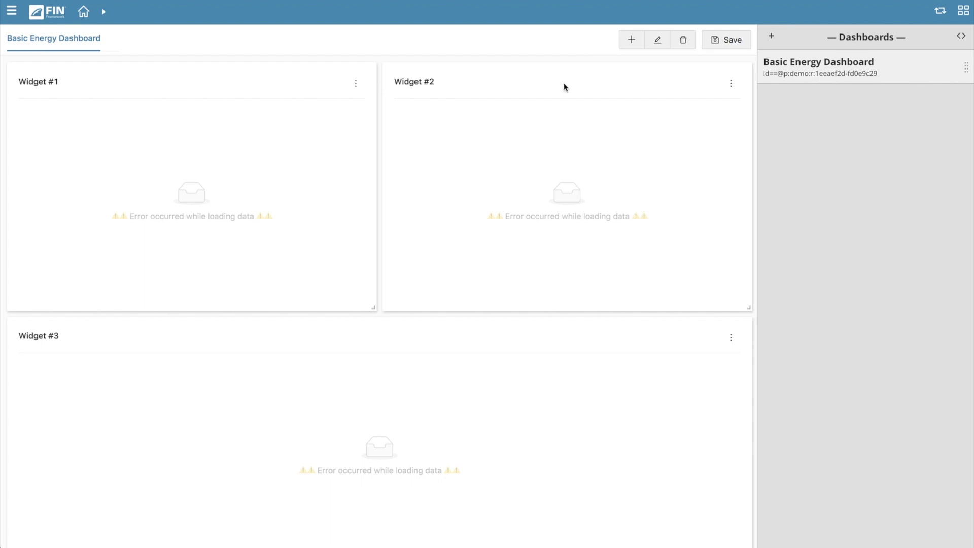
click(631, 40)
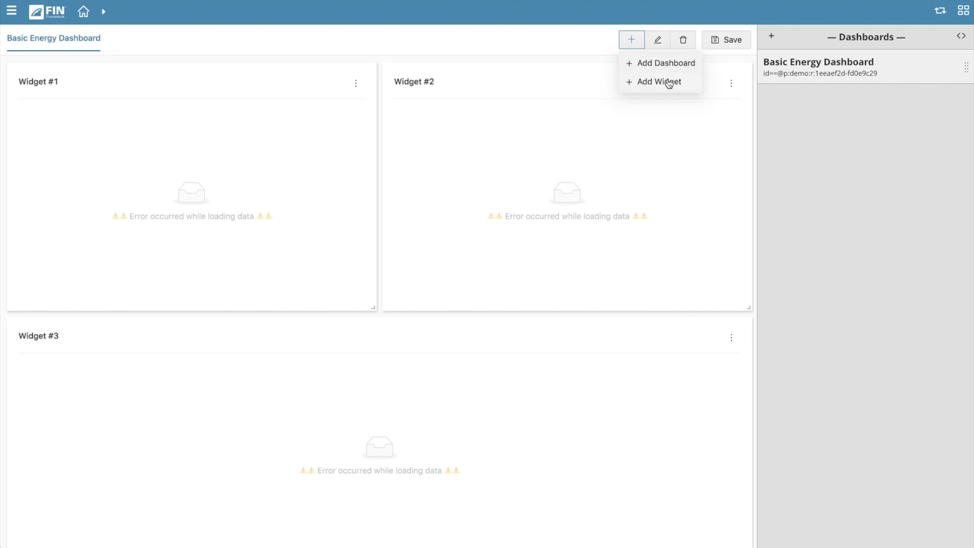
Confirm the dashboard settings unchanged, decline deleting it, and save the Basic Energy Dashboard
click(659, 43)
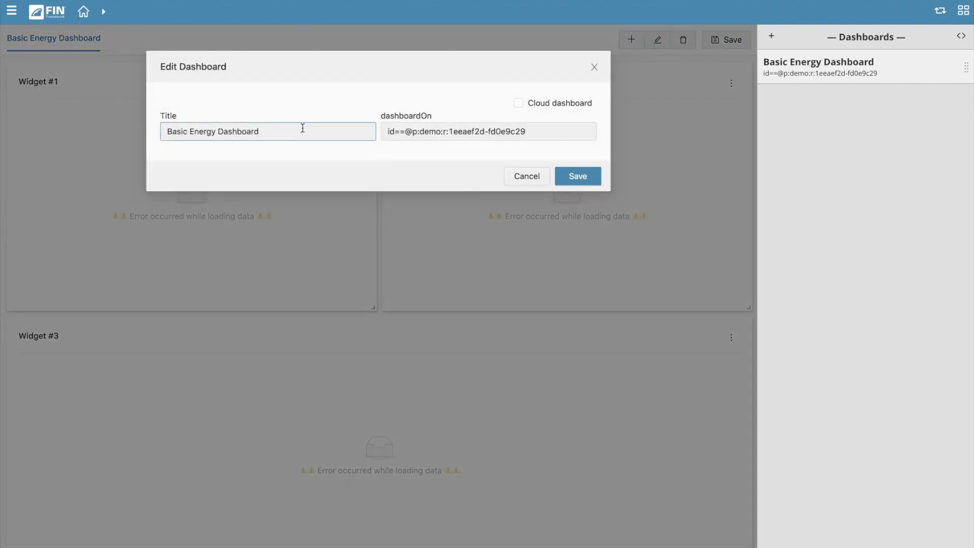
click(416, 132)
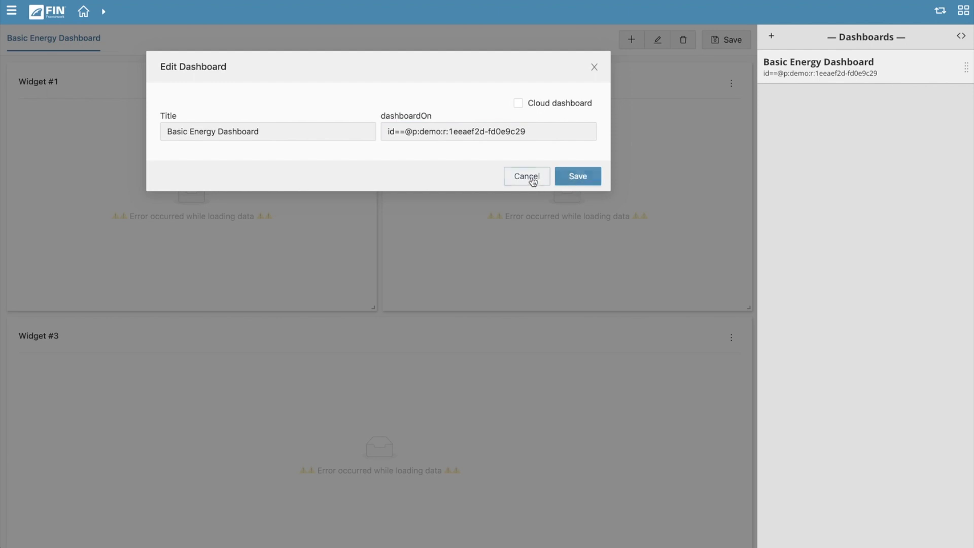
click(564, 178)
click(684, 44)
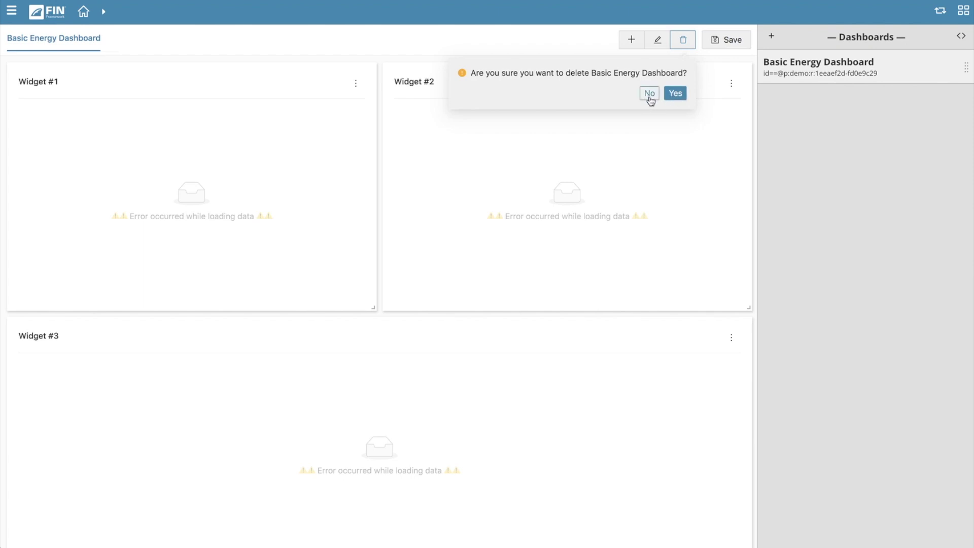
click(686, 42)
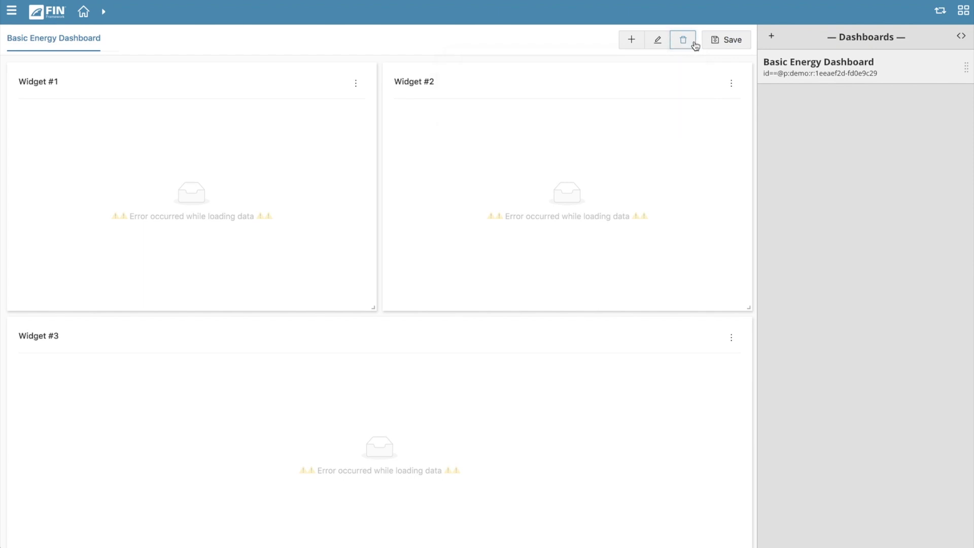
click(721, 47)
Narrow Widgets #1 and #2 and move Widget #2 to the right end of the top row
drag(374, 308, 196, 305)
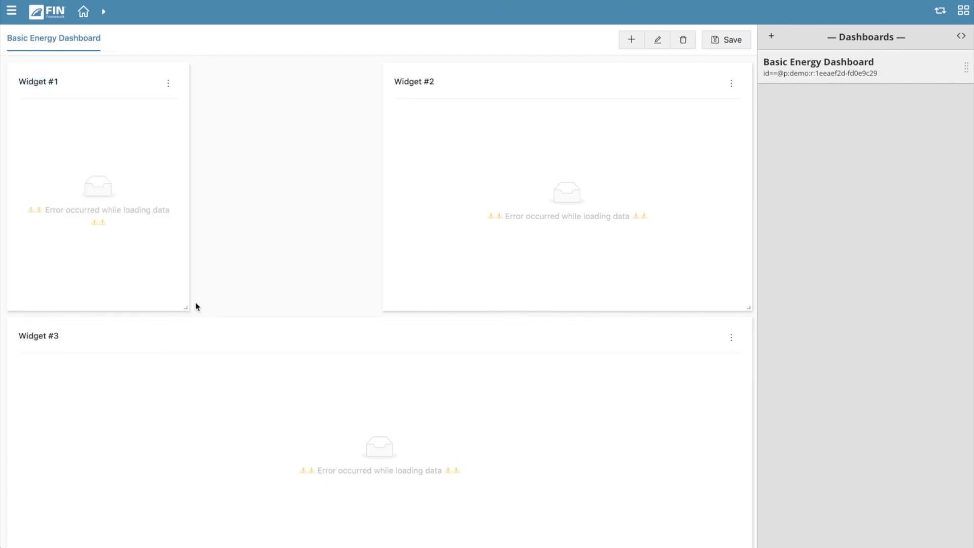
drag(469, 271, 307, 264)
drag(561, 308, 380, 313)
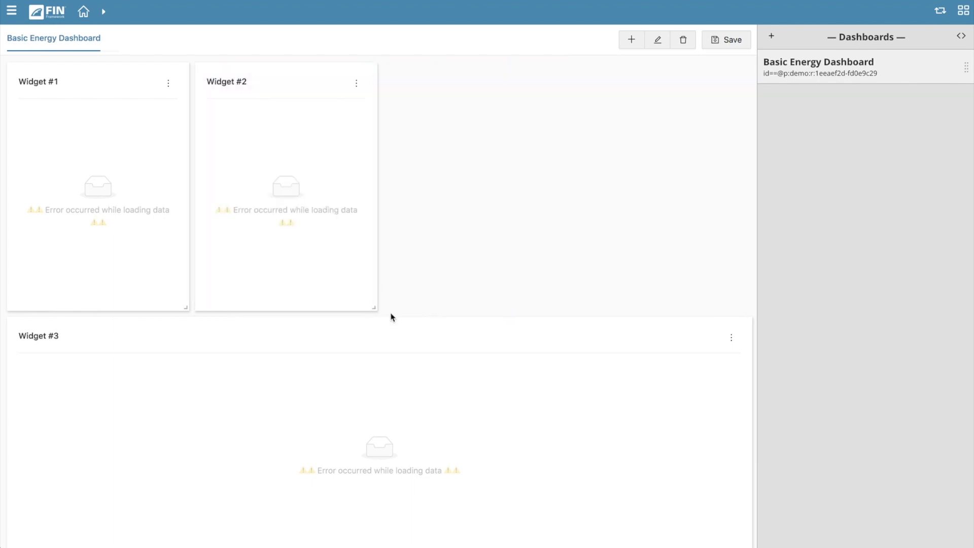
scroll(625, 396, down, 1)
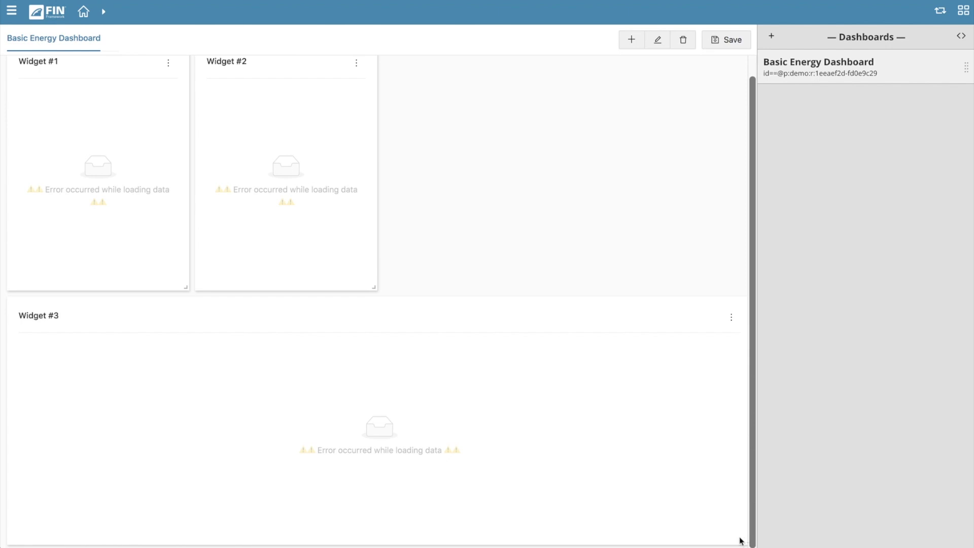
scroll(591, 314, up, 1)
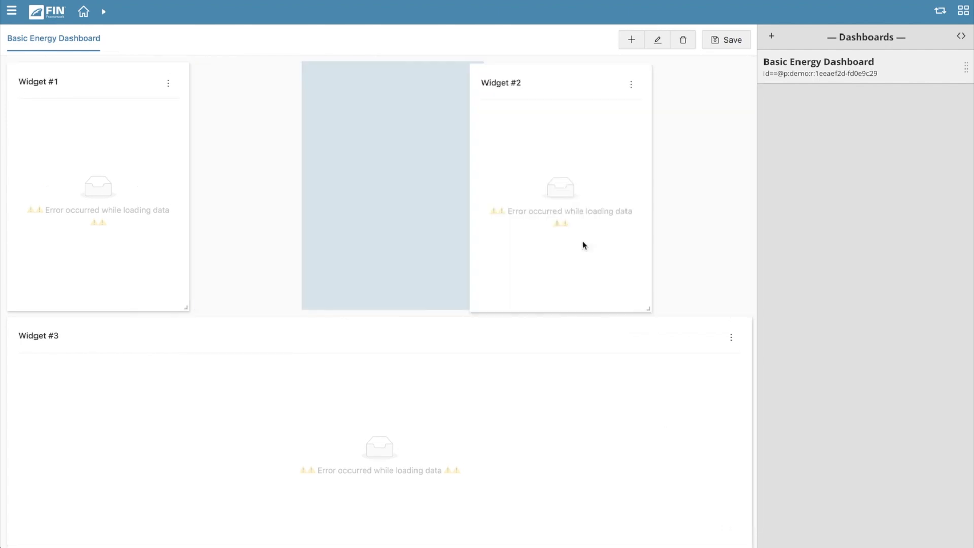
drag(583, 245, 663, 246)
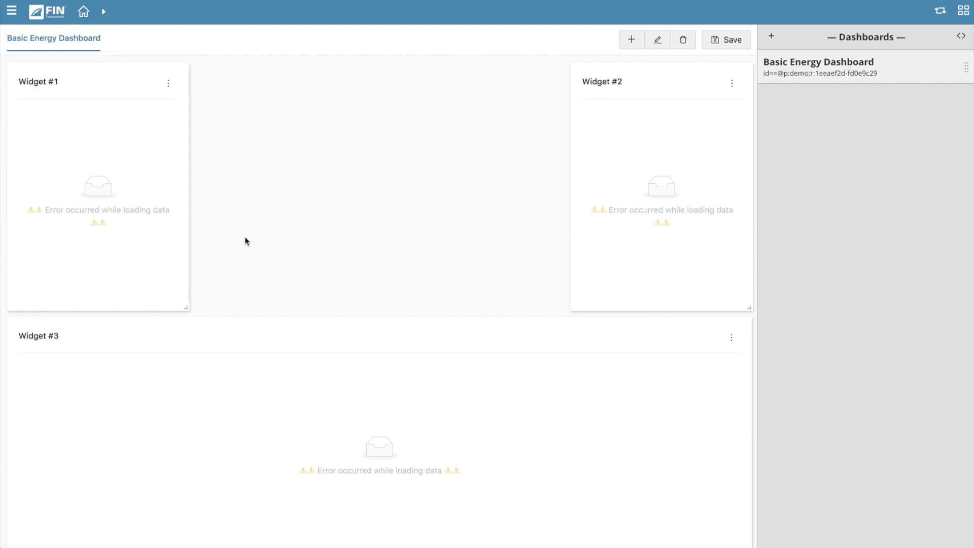
click(168, 83)
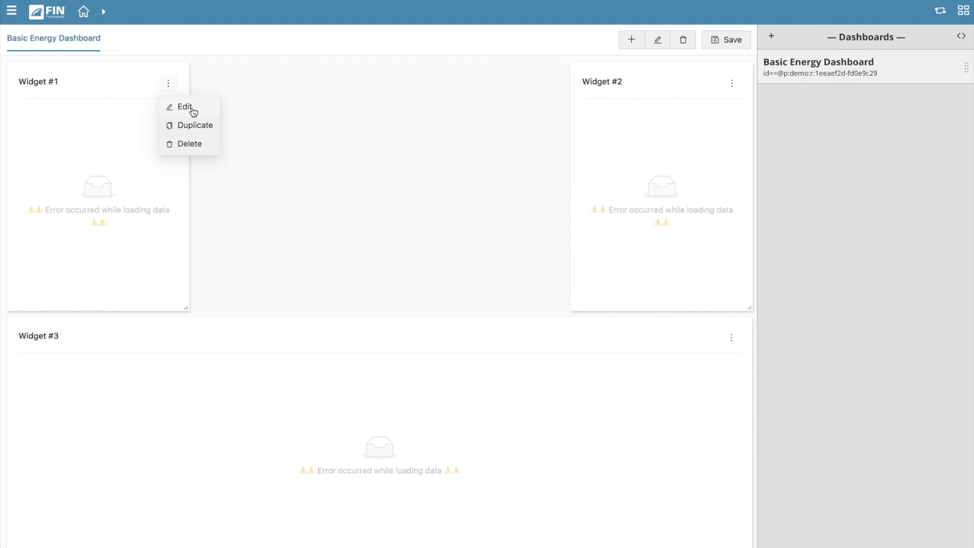
Preview Widget #1 as Value Chart, Value Gauge, single value, graphic, weather, table and map types
click(193, 110)
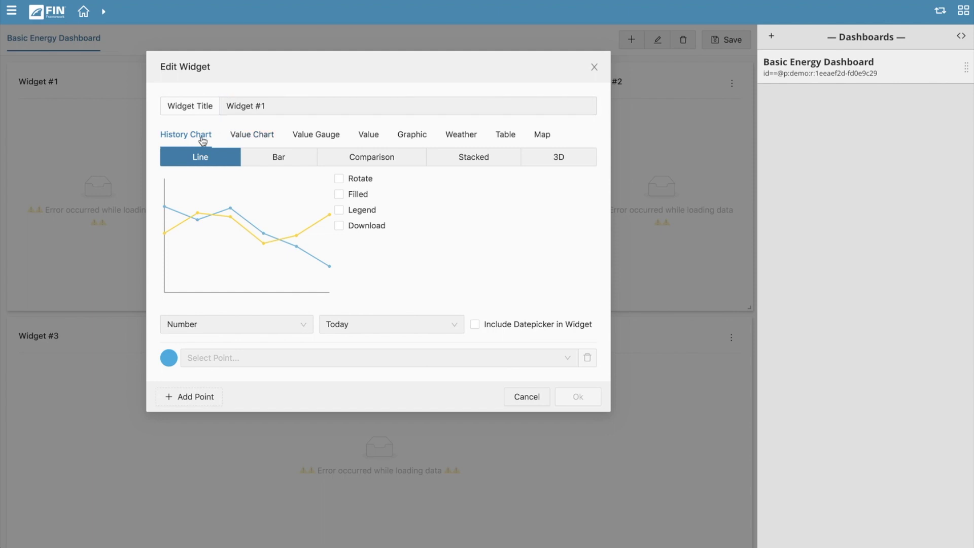
click(245, 138)
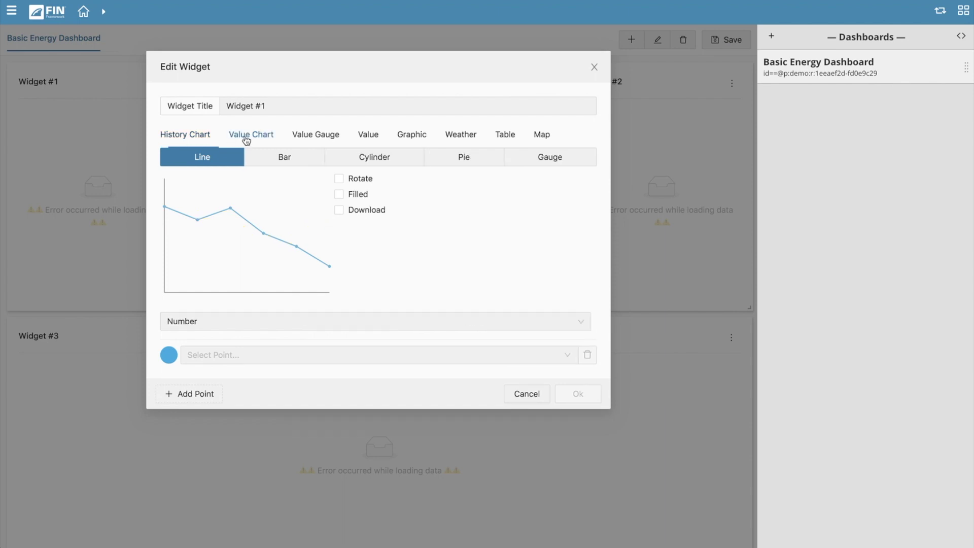
click(313, 136)
scroll(328, 202, down, 1)
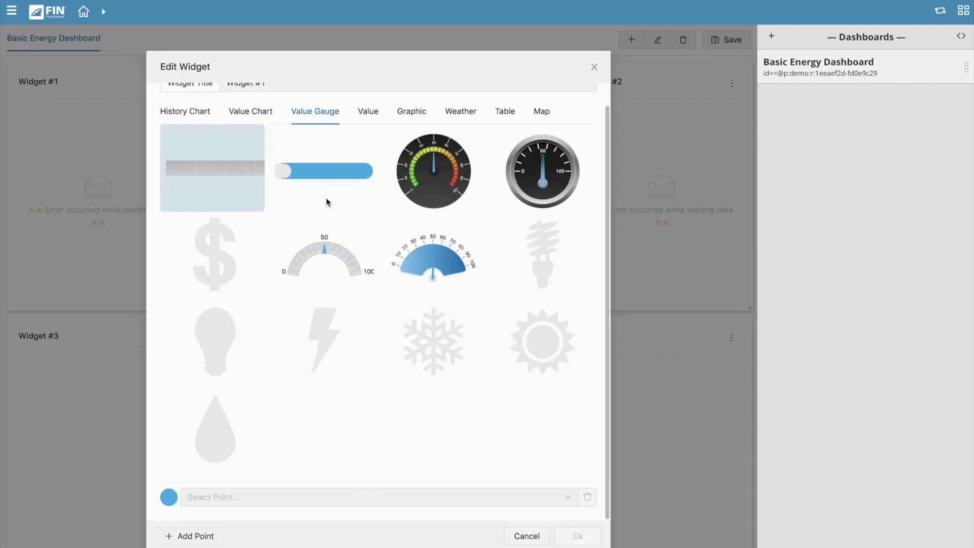
click(365, 116)
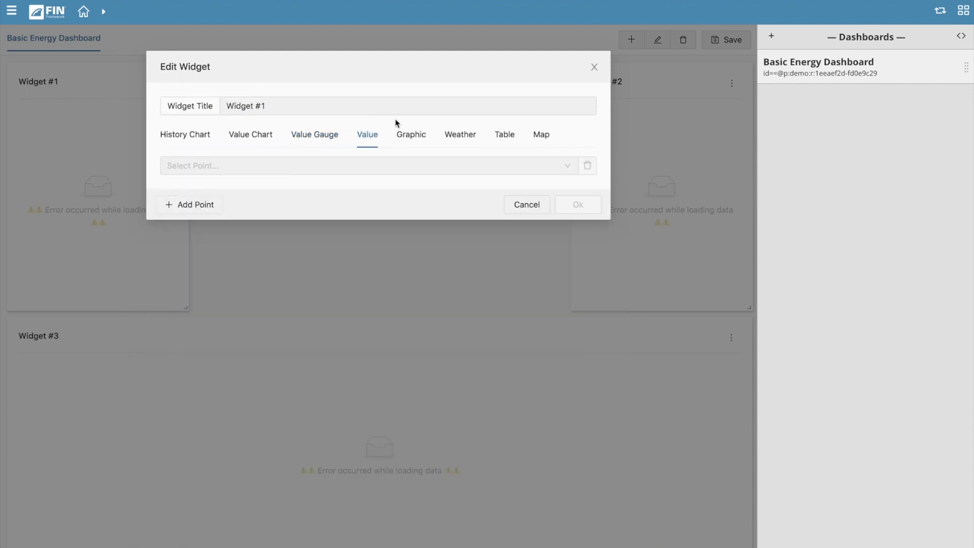
click(418, 138)
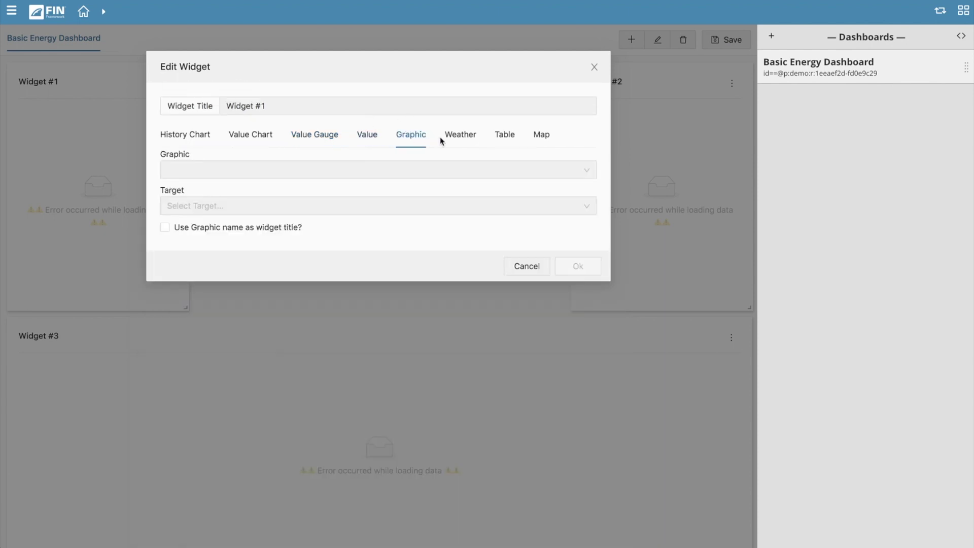
click(460, 140)
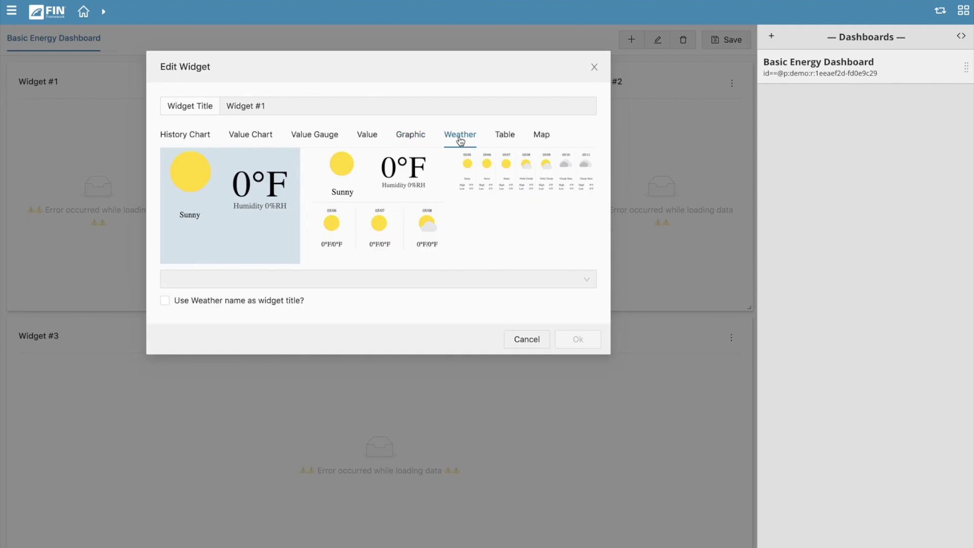
click(498, 139)
click(540, 142)
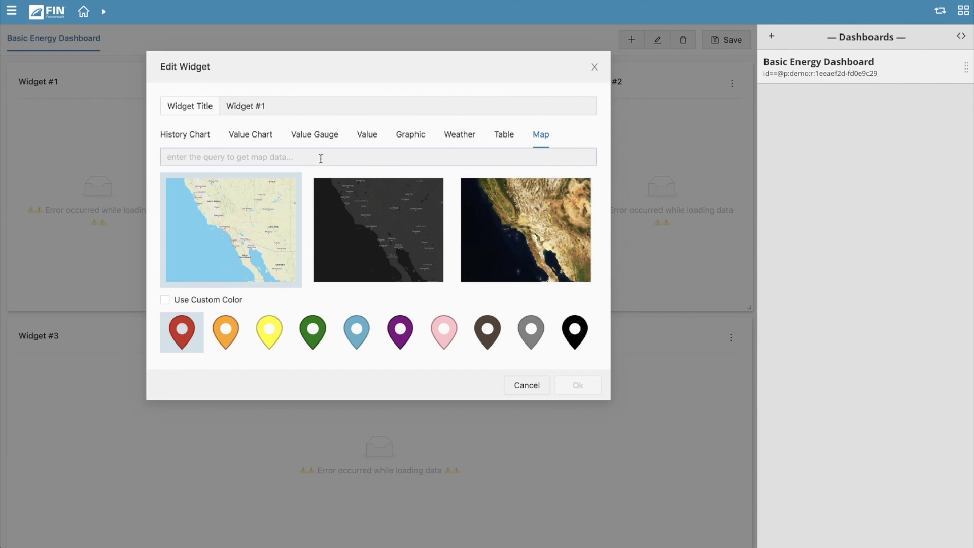
Make Widget #1 a sun-style Value Gauge showing the City Center ElecMeter Pf point
click(316, 135)
scroll(368, 271, down, 1)
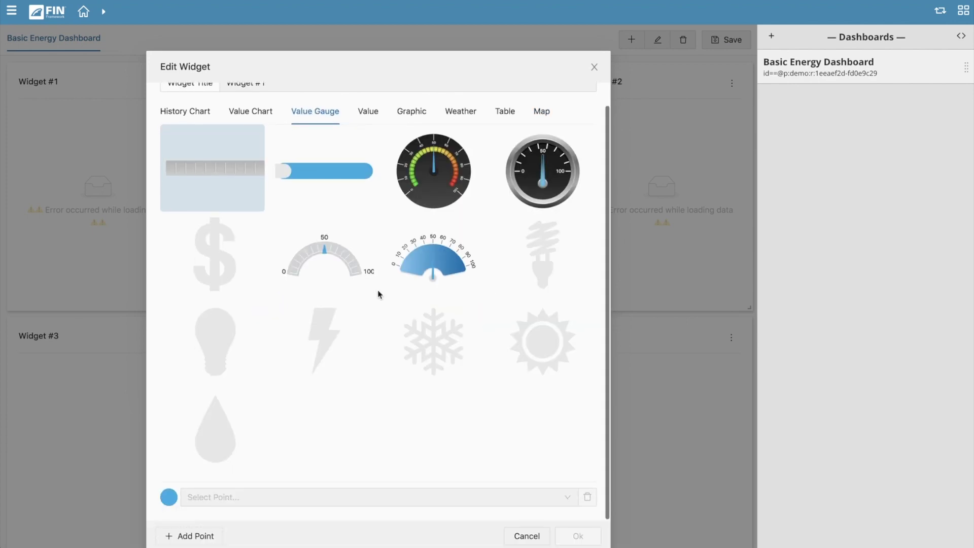
click(541, 328)
scroll(480, 395, up, 1)
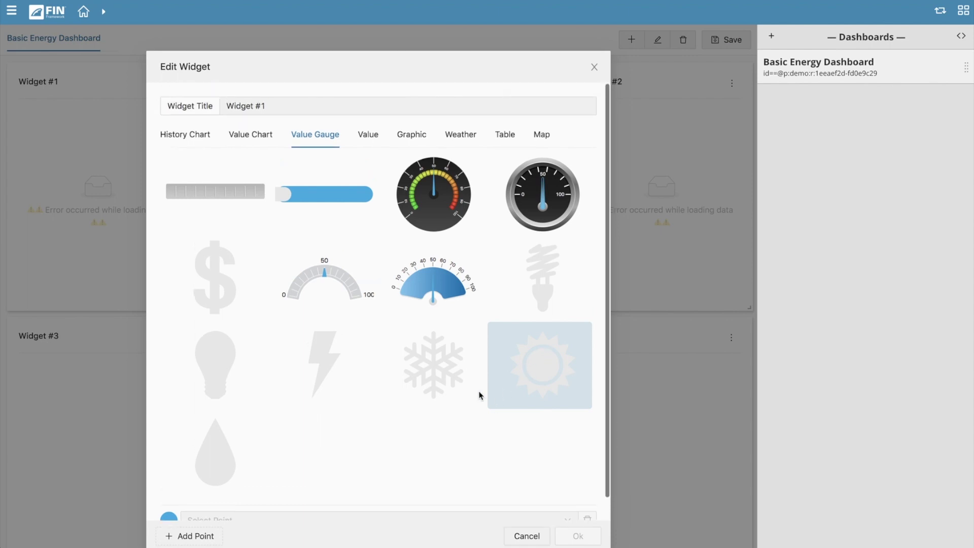
scroll(480, 395, down, 1)
scroll(479, 394, up, 1)
scroll(320, 281, down, 1)
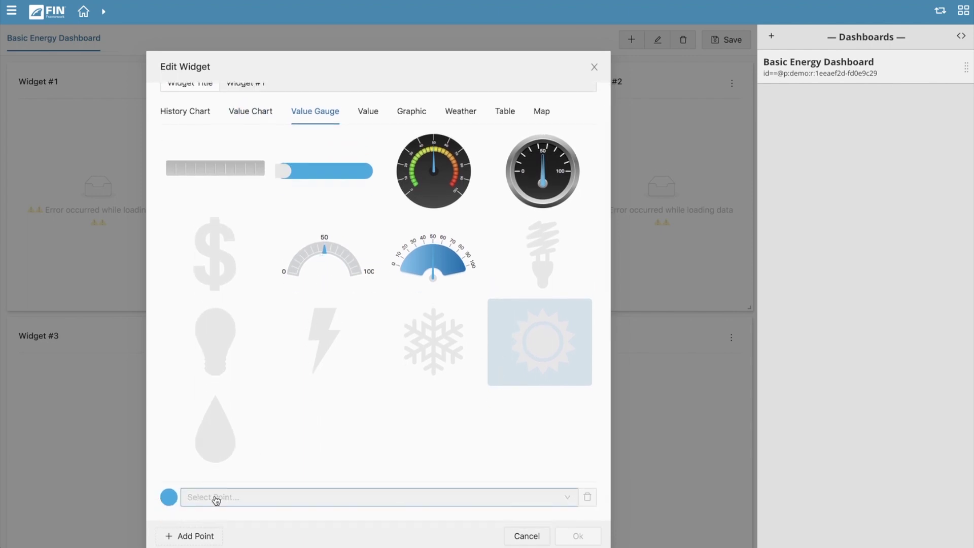
click(216, 500)
click(230, 395)
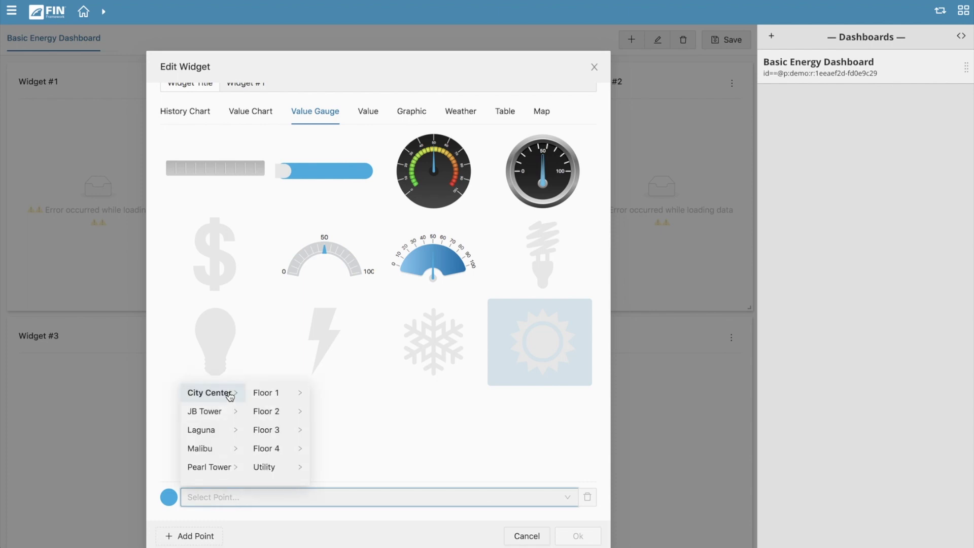
click(279, 469)
click(365, 394)
scroll(512, 441, down, 3)
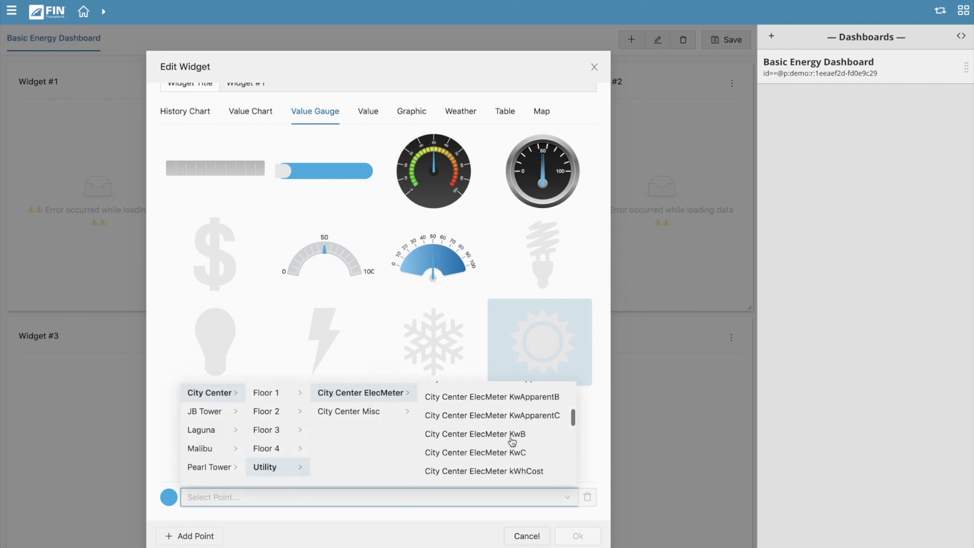
scroll(512, 442, down, 6)
scroll(513, 442, up, 4)
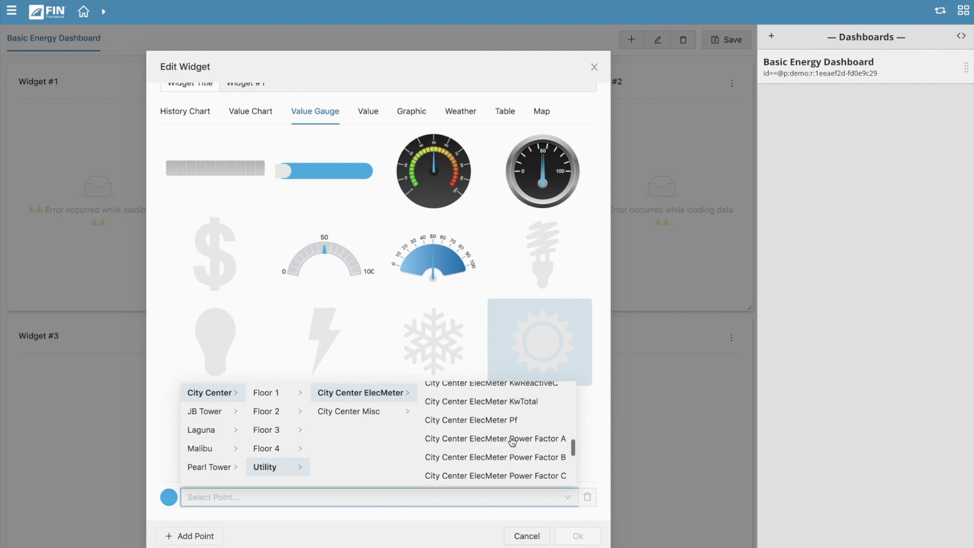
scroll(513, 441, up, 1)
click(518, 439)
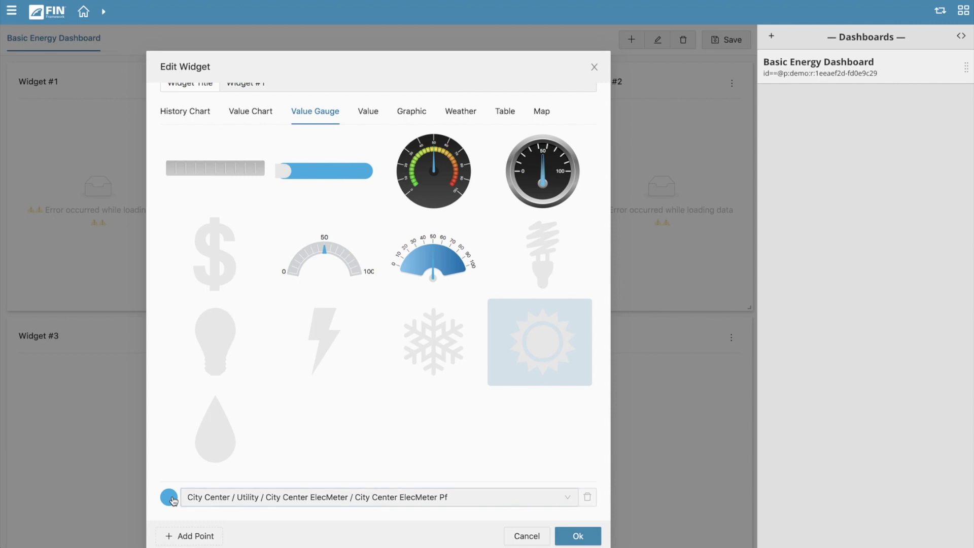
Set the gauge point's colour to blue-grey hex 7E909A
click(170, 498)
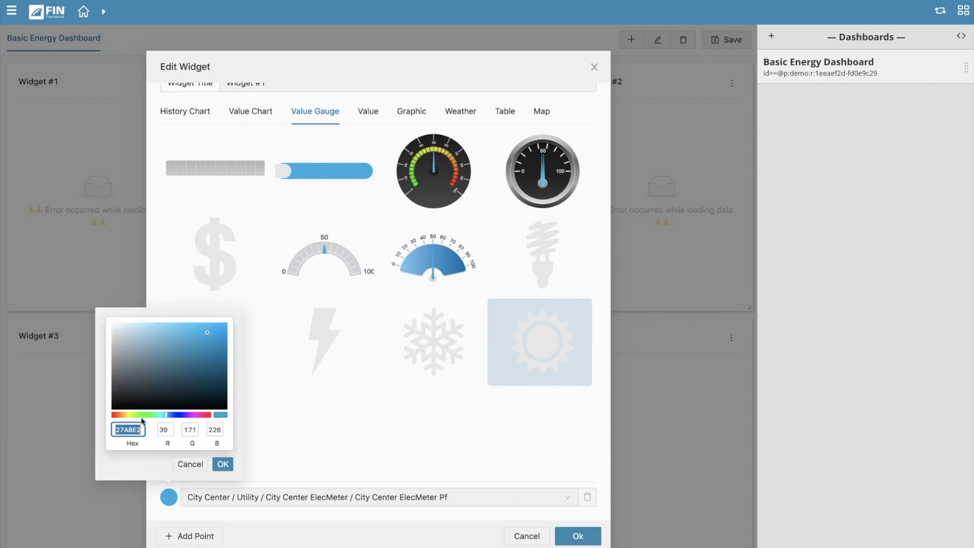
click(197, 357)
click(180, 333)
click(118, 417)
click(213, 336)
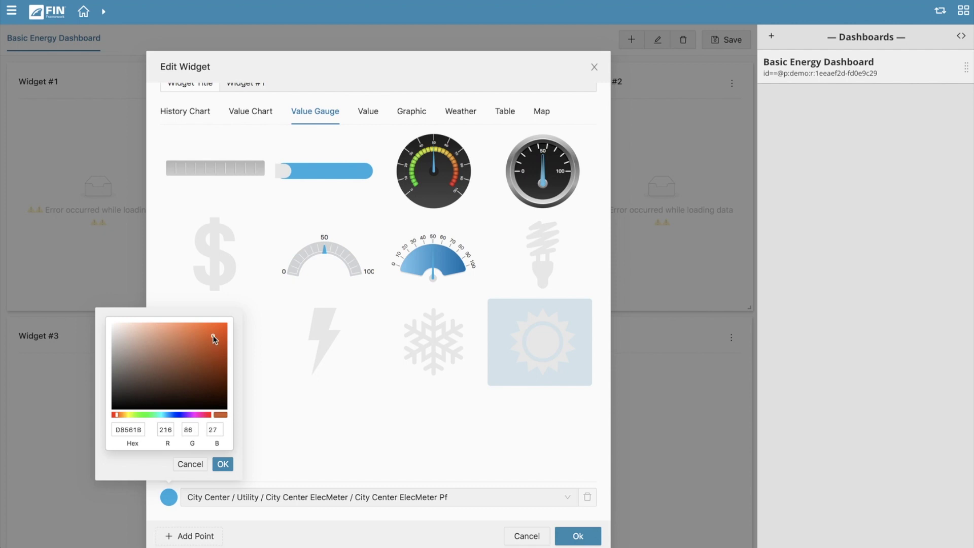
double_click(132, 429)
text(7E909A)
click(223, 464)
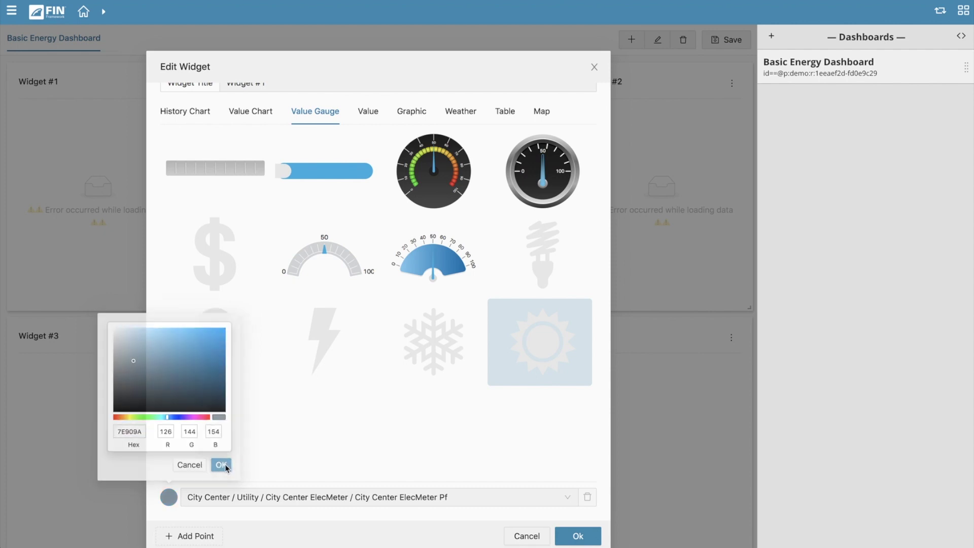
Title the widget 'Power Factor' and save the gauge settings
scroll(269, 112, up, 1)
double_click(268, 107)
key(ctrl+a)
text(Power Factor)
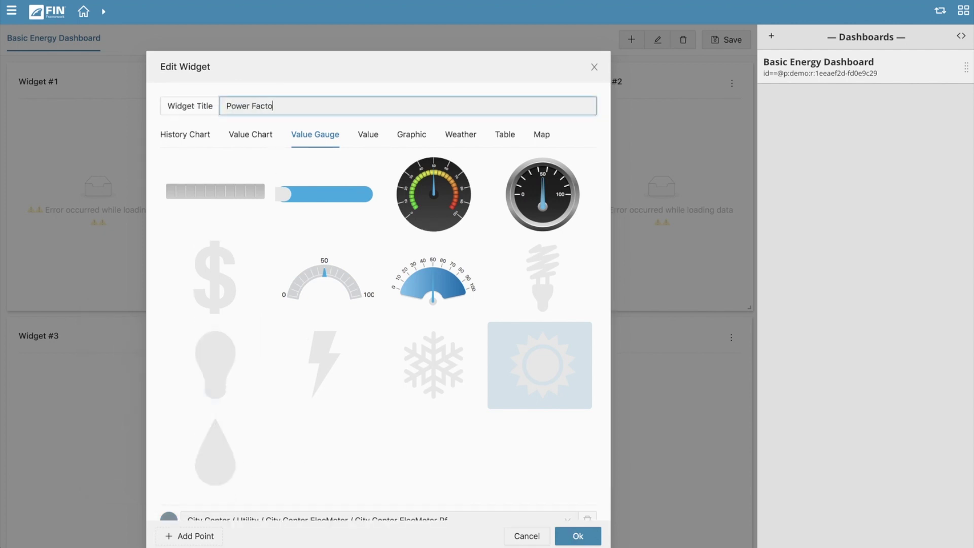
scroll(593, 502, down, 1)
click(578, 536)
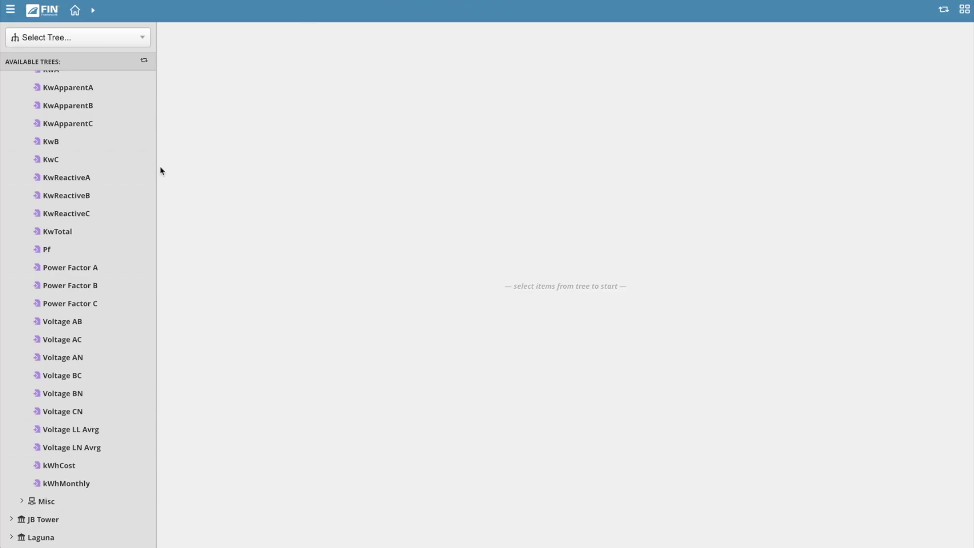
In the gauge's Pf point record, enter minValue 0 and maxValue 100, then save
click(114, 217)
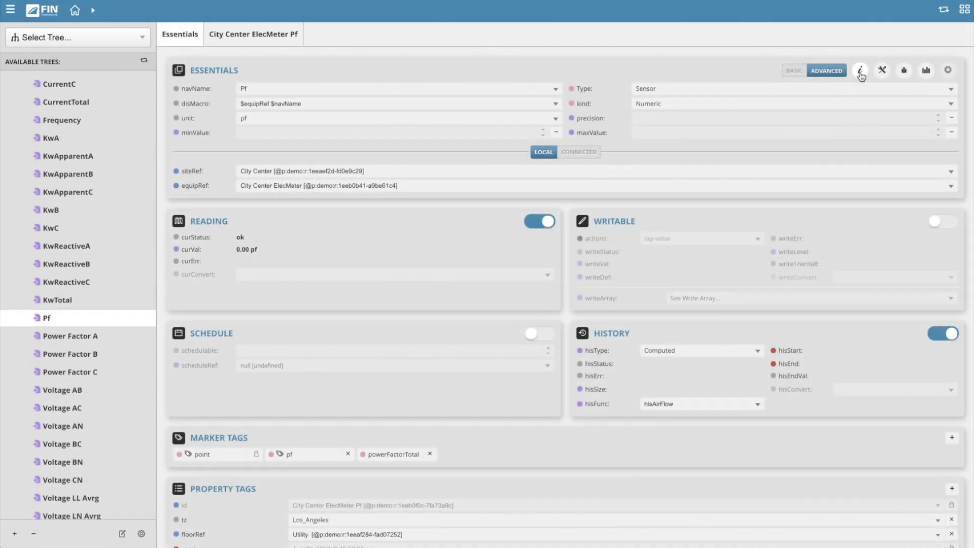
click(556, 133)
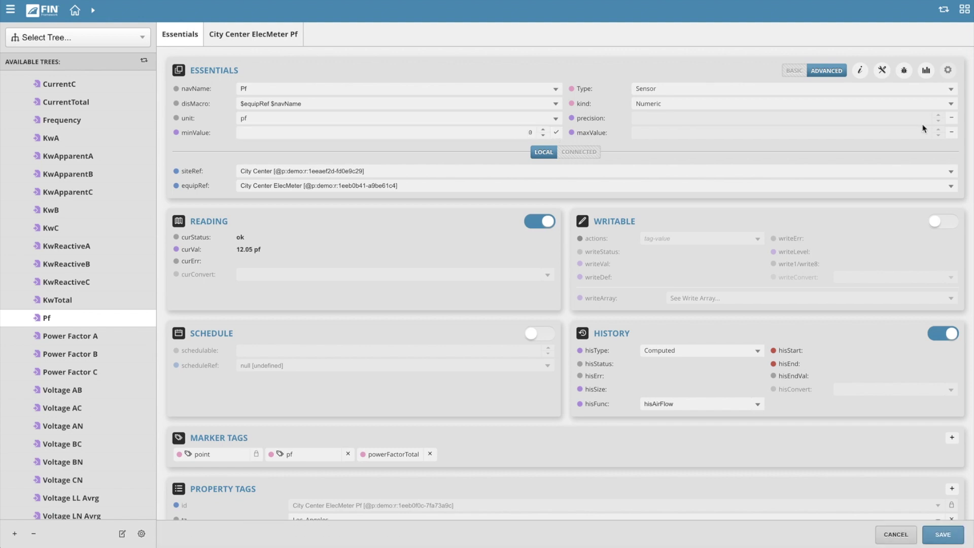
click(951, 133)
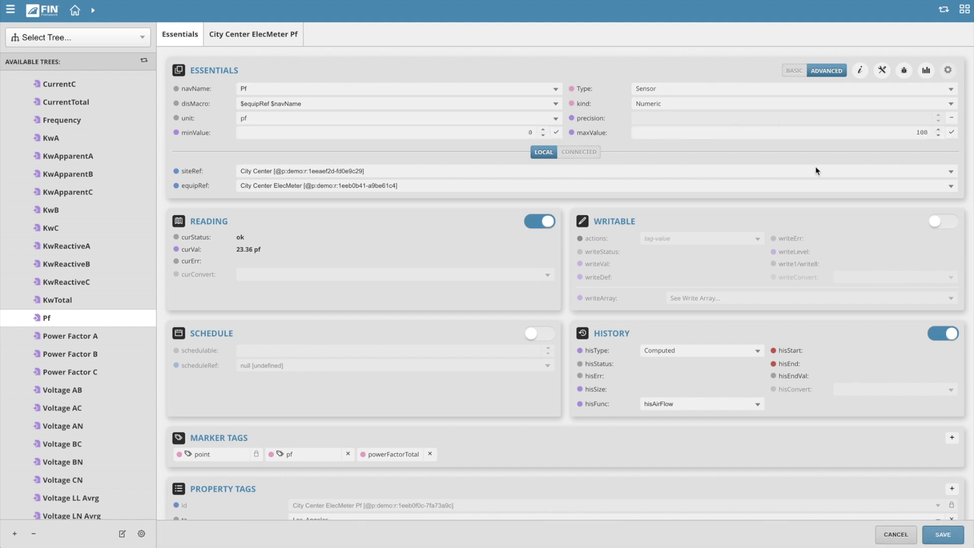
click(941, 534)
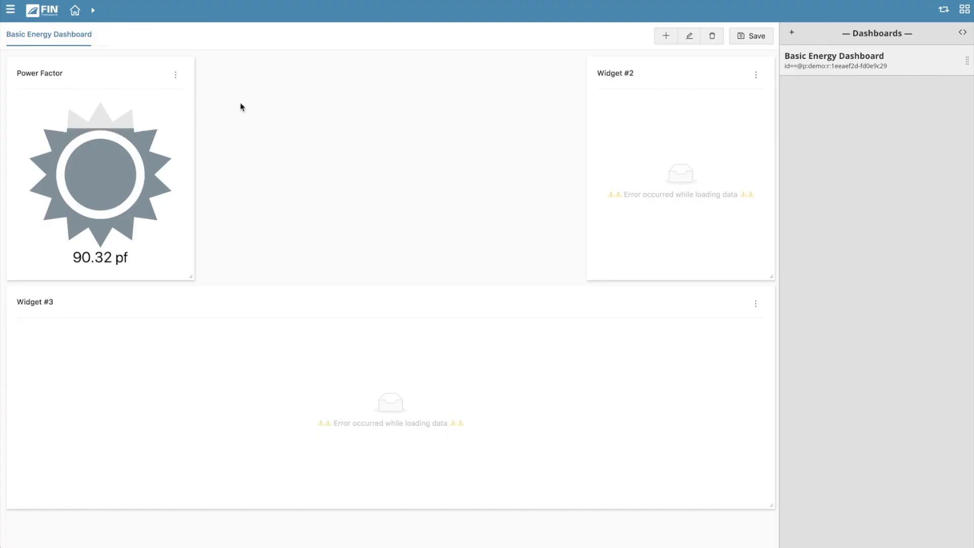
Duplicate the Power Factor gauge and move the copy up beside the original
click(176, 76)
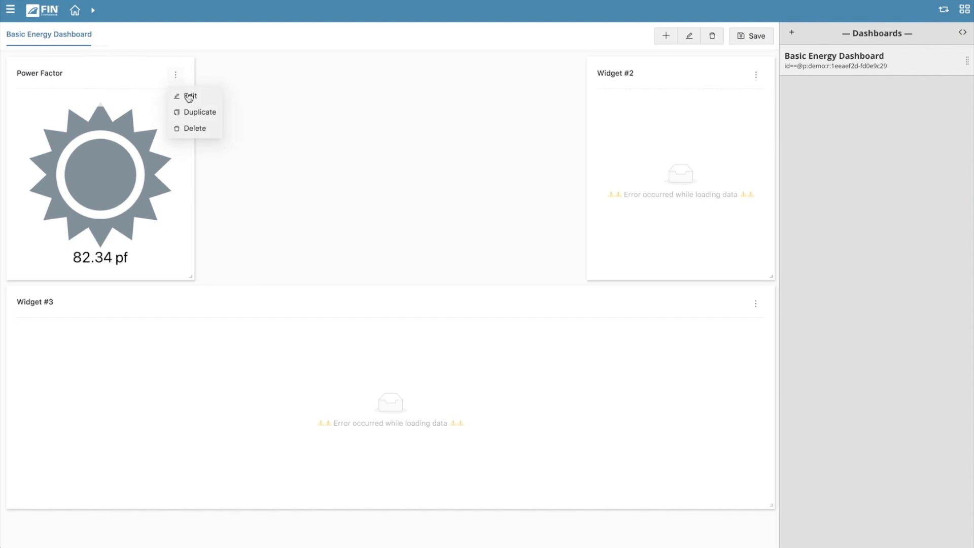
click(199, 118)
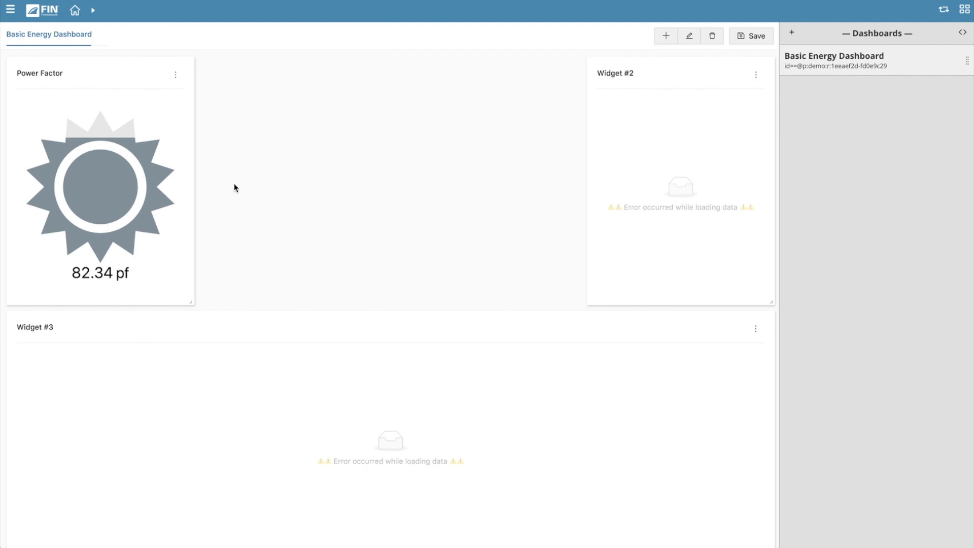
scroll(234, 188, down, 3)
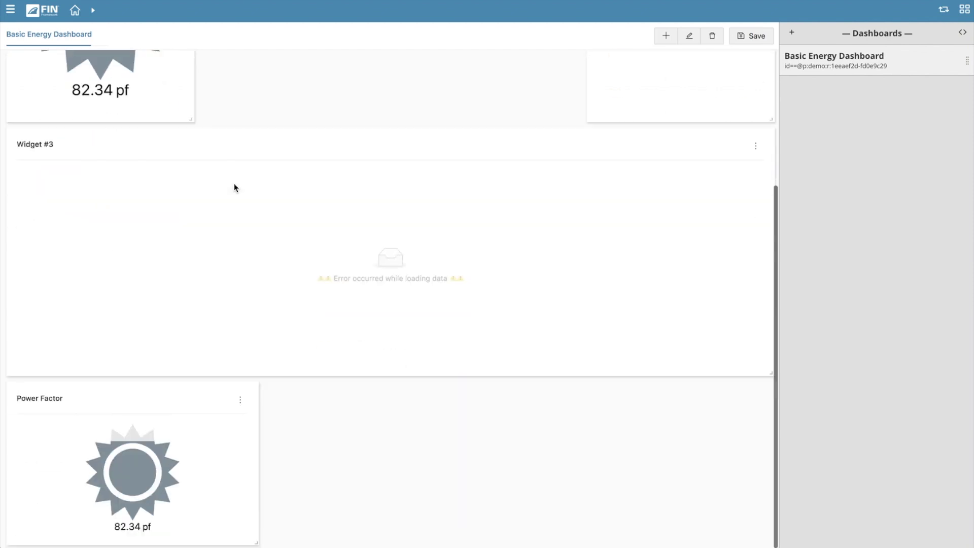
drag(186, 478, 385, 158)
Resize both gauges, then select the copy's title in its widget settings
drag(192, 302, 192, 261)
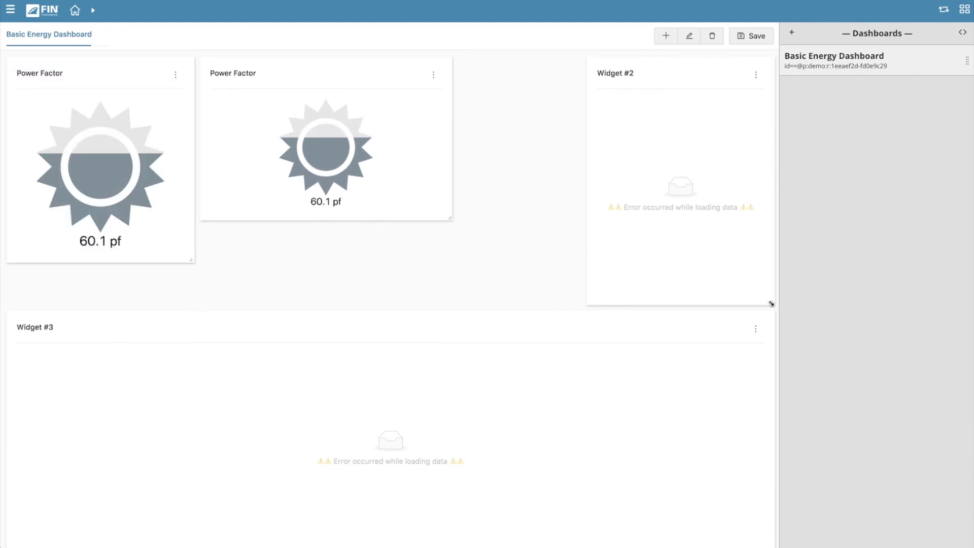
drag(449, 218, 386, 261)
click(370, 76)
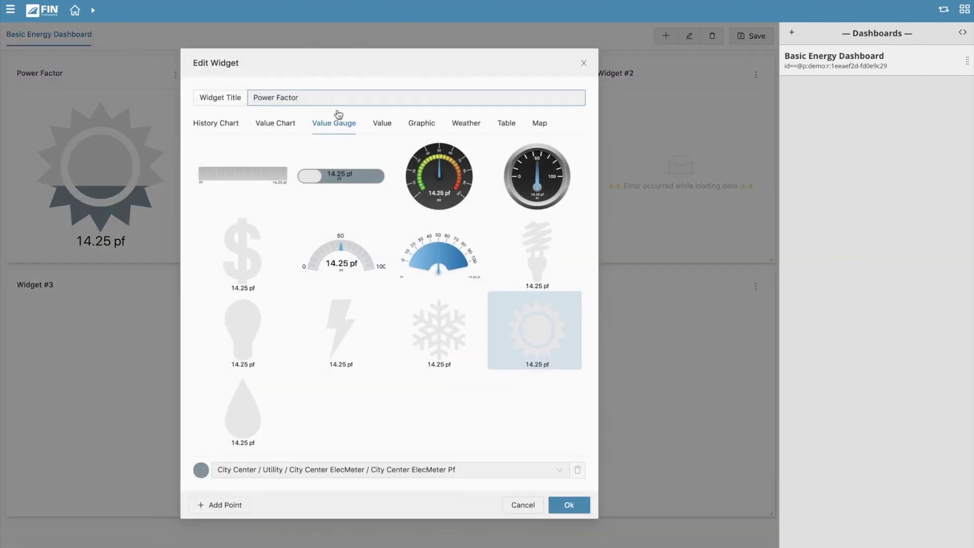
triple_click(330, 98)
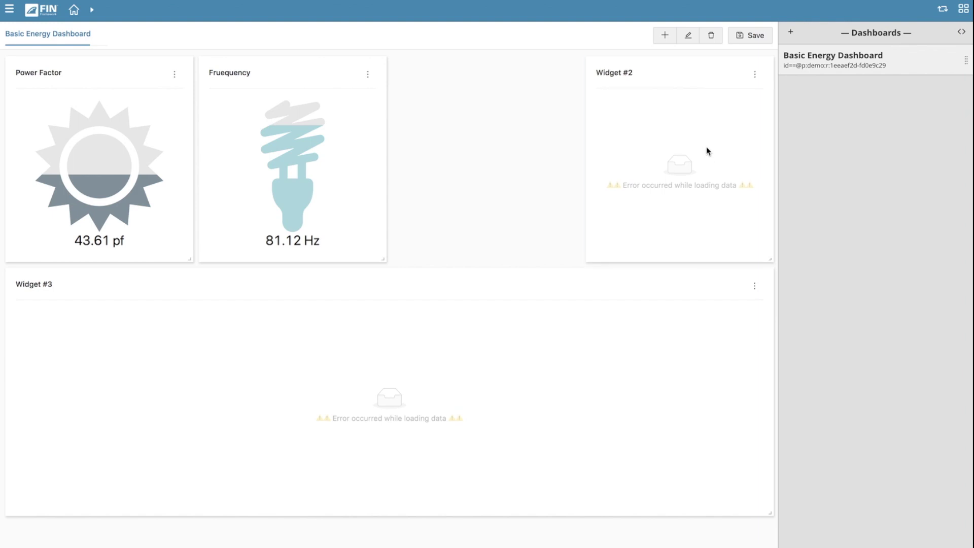
Turn Widget #2 into a single-value 'kWh Cost' widget showing City Center ElecMeter kWhCost
drag(707, 153, 557, 117)
click(562, 76)
click(585, 97)
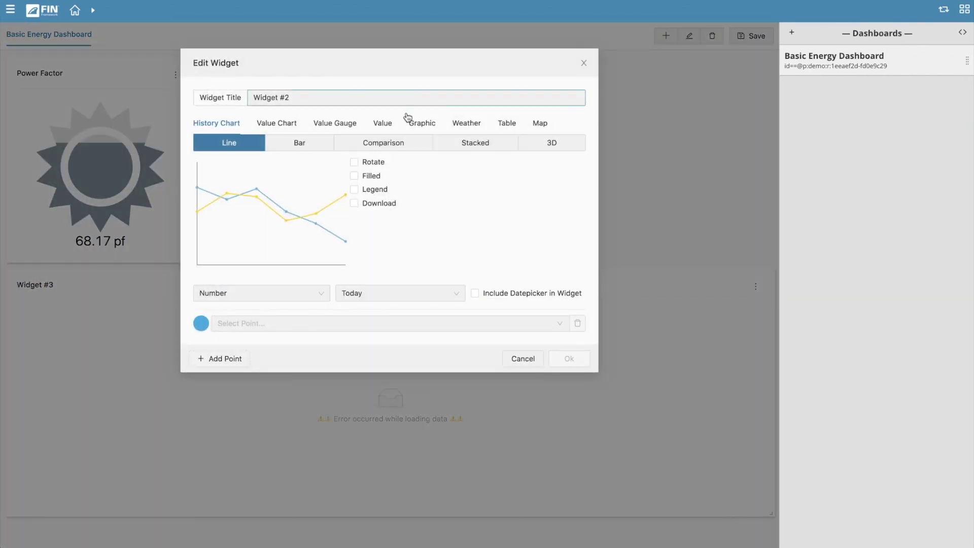
click(382, 125)
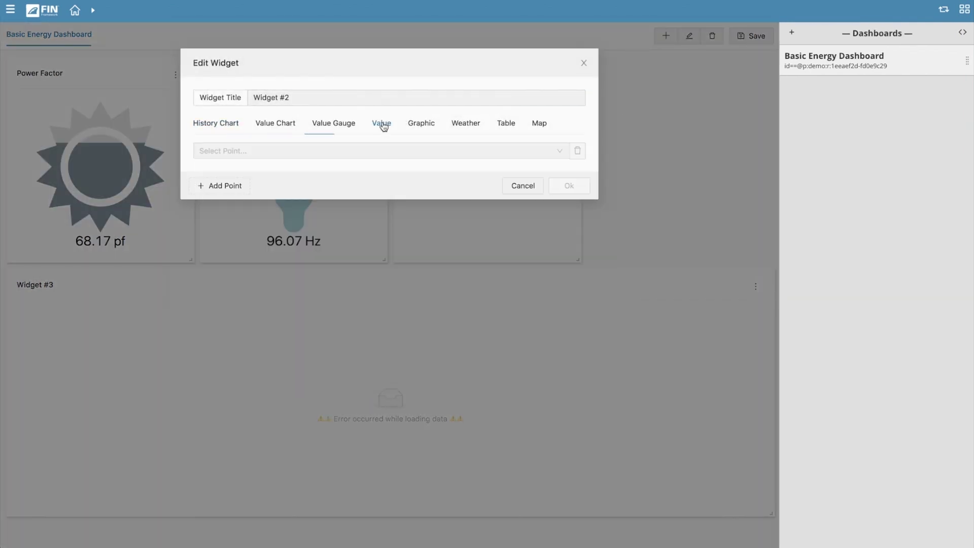
triple_click(322, 95)
text(kWh Cost)
click(459, 152)
click(270, 236)
click(356, 171)
scroll(487, 203, down, 3)
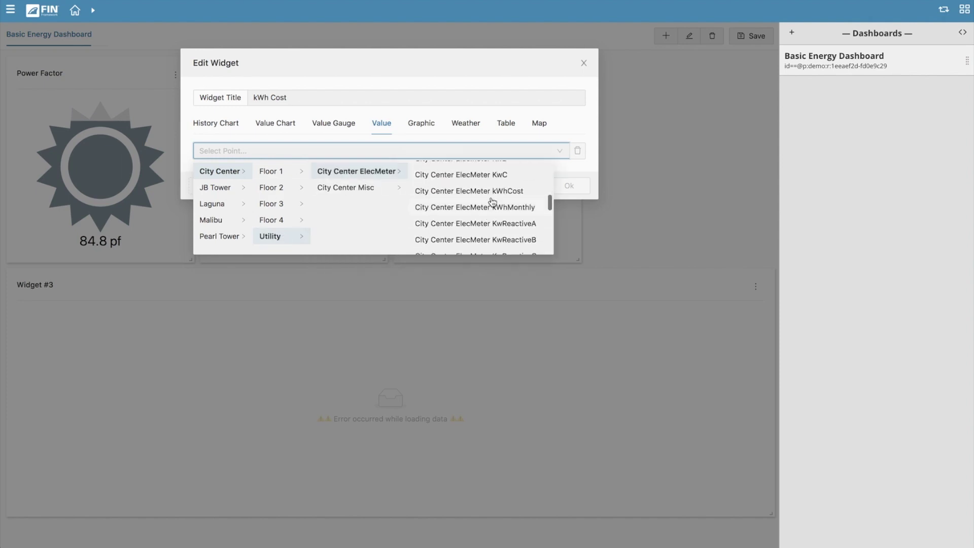
click(488, 193)
click(570, 187)
Duplicate kWh Cost into a 'kW Total' widget showing the KwTotal point
click(498, 74)
click(519, 112)
triple_click(321, 94)
text(kW Total)
click(460, 153)
click(496, 201)
click(570, 186)
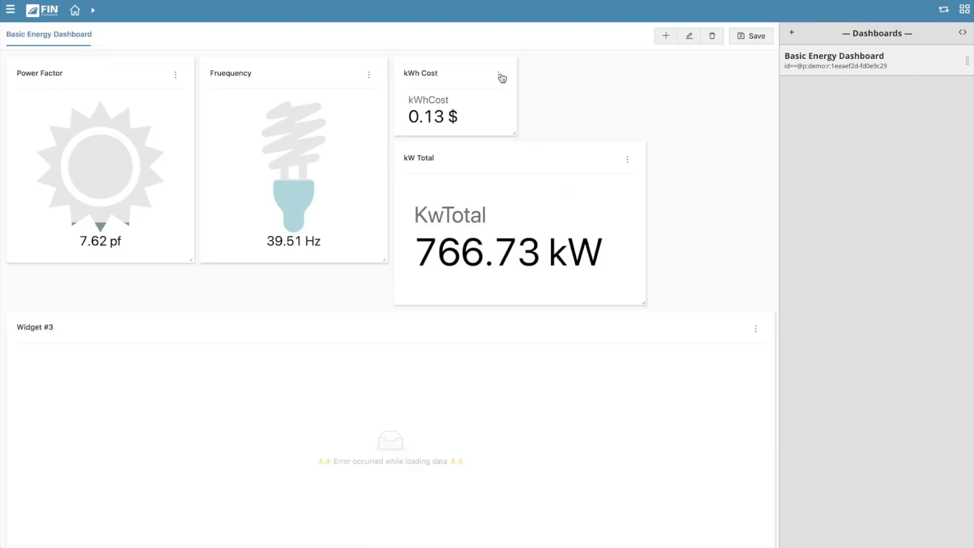
Duplicate kWh Cost again as 'kWh Monthly' and resize the widgets into a tidy row
click(499, 75)
click(519, 112)
click(627, 75)
click(648, 93)
triple_click(346, 99)
text(kWh Monthly)
click(569, 186)
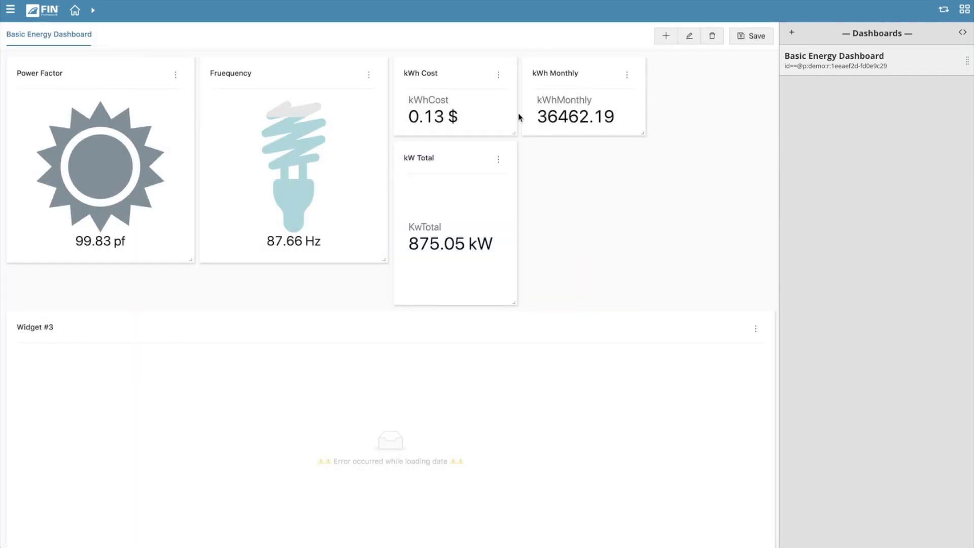
drag(380, 257, 186, 241)
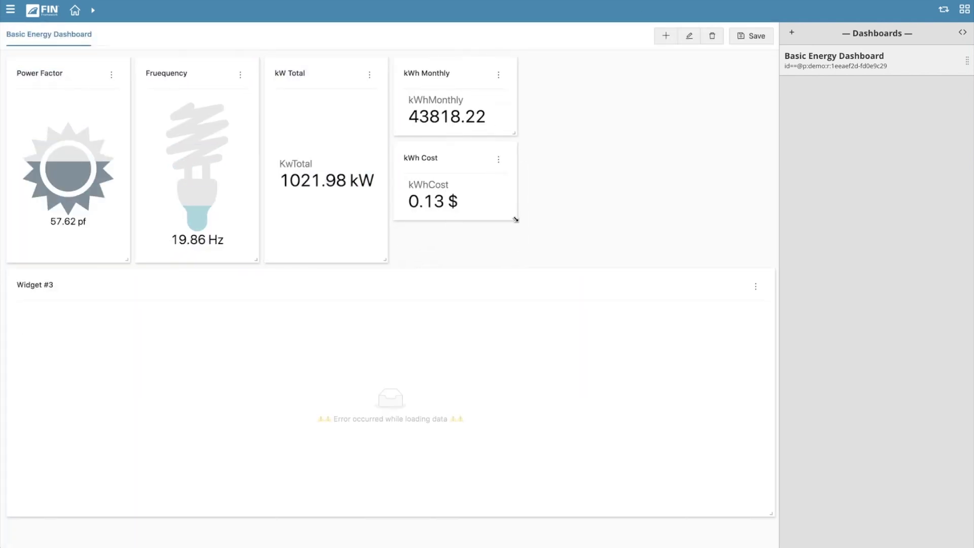
Add a lightning-bolt 'Voltage AVG' gauge on City Center Voltage LL Avrg, coloured orange
click(667, 35)
click(334, 123)
click(306, 97)
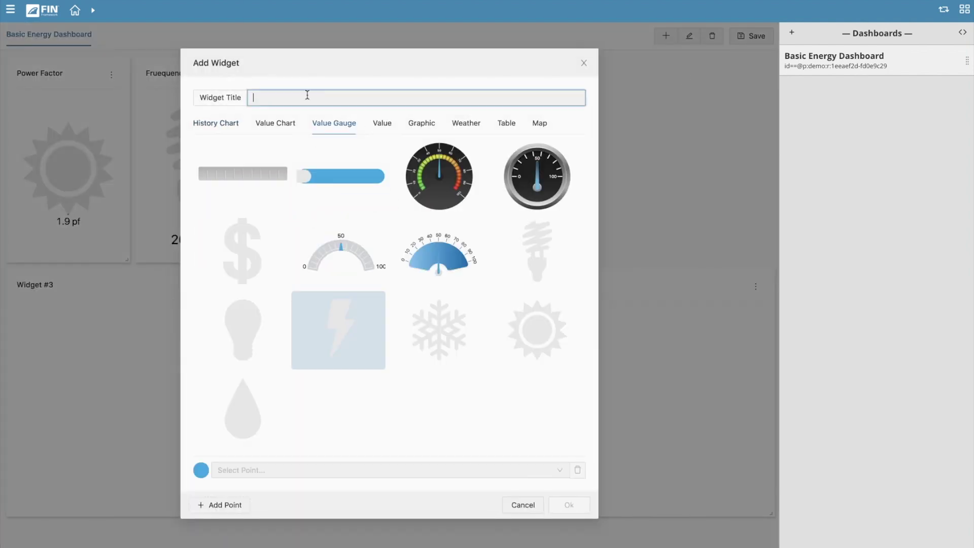
text(Voltage AVG)
click(386, 470)
click(388, 376)
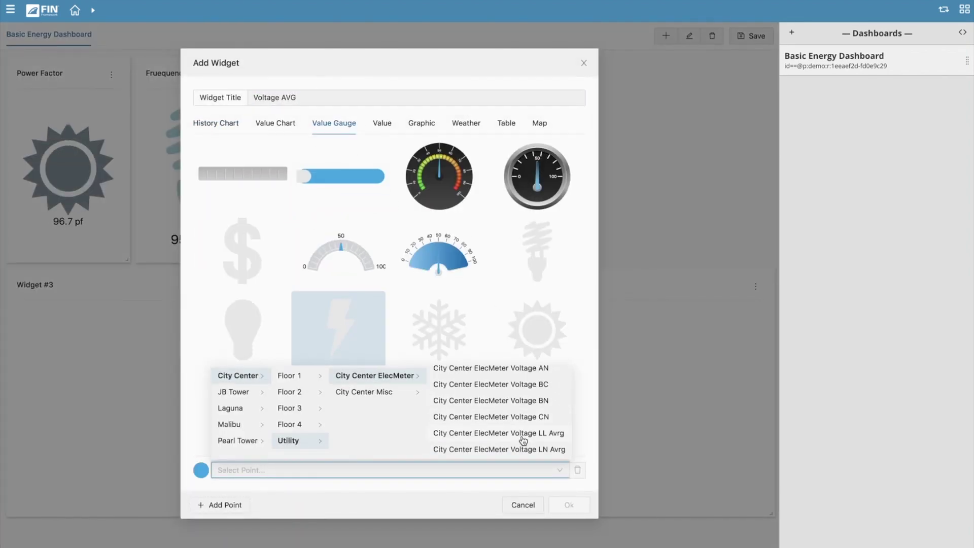
click(548, 432)
click(201, 470)
double_click(176, 410)
key(ctrl+v)
click(249, 440)
click(569, 505)
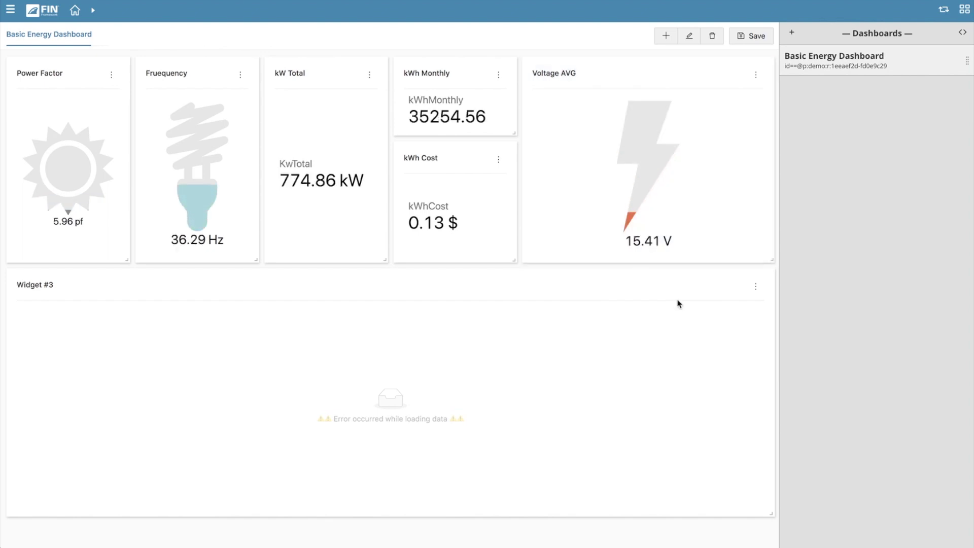
Retitle Widget #3 'Current' Comparison Chart, make it a comparison chart with Number values
click(755, 286)
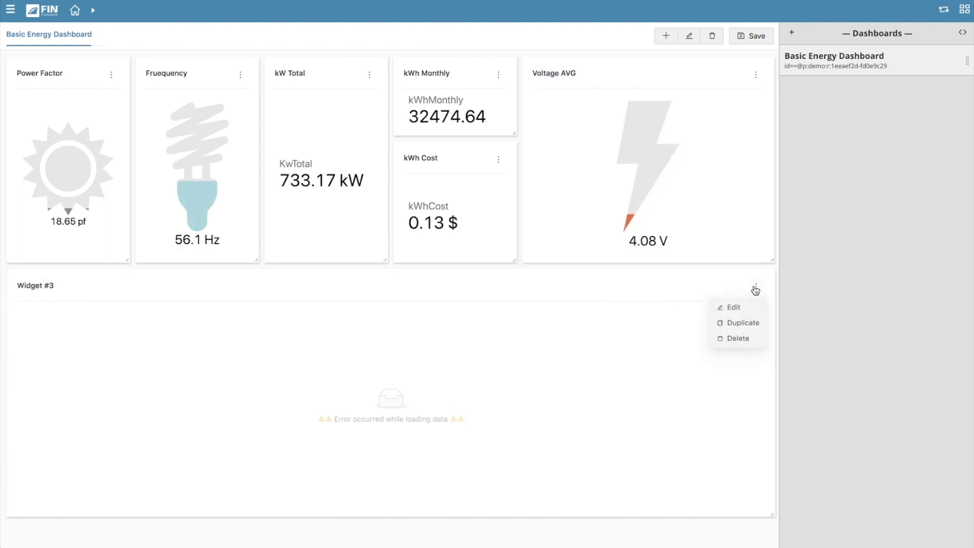
click(735, 308)
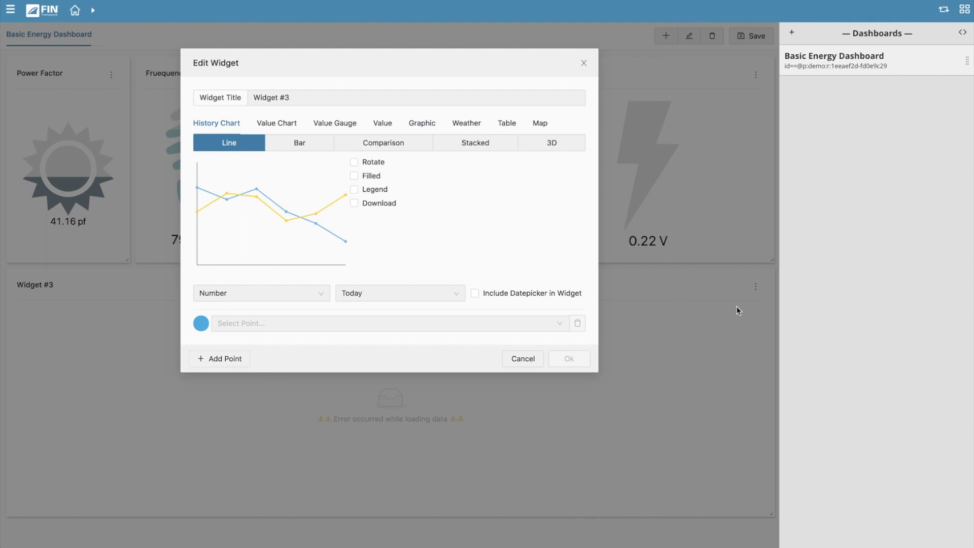
triple_click(308, 97)
text(Current)
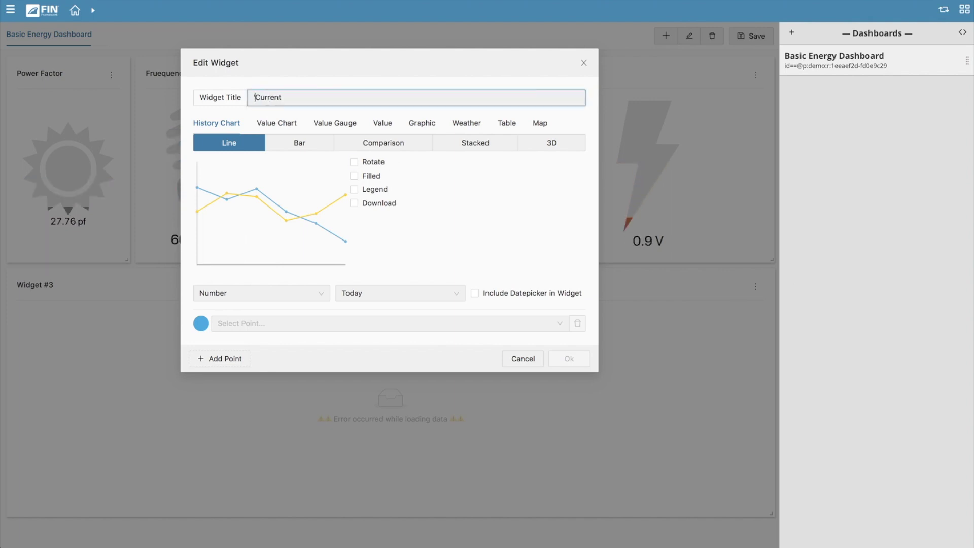
text(')
key(End)
text(' Comparison Chart)
click(393, 145)
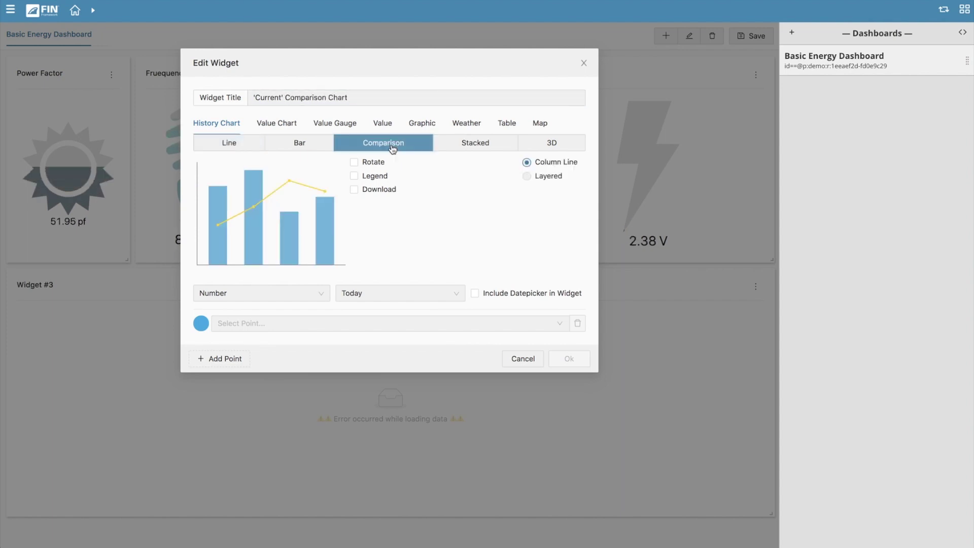
click(304, 295)
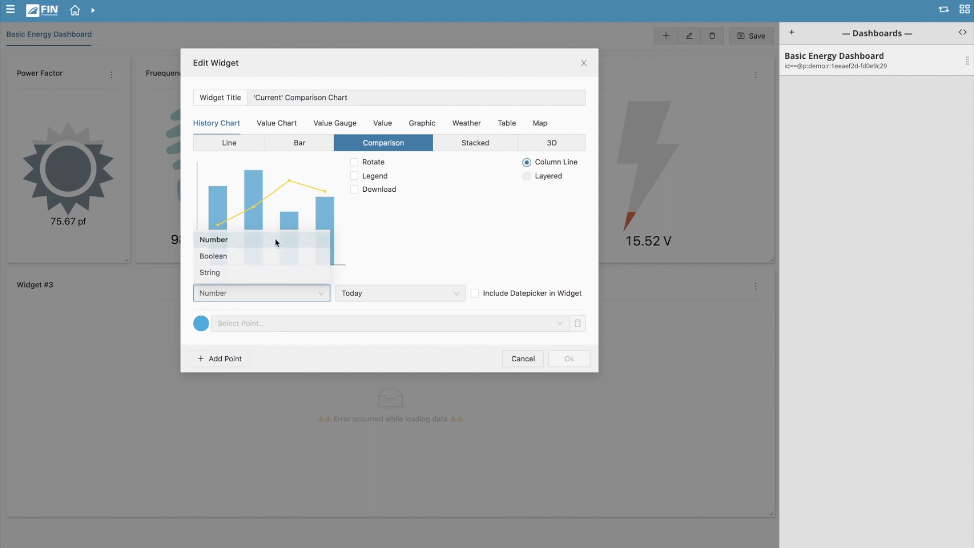
click(277, 242)
Plot City Center ElecMeter CurrentAverage on the chart in dark blue 1C4E80
click(326, 329)
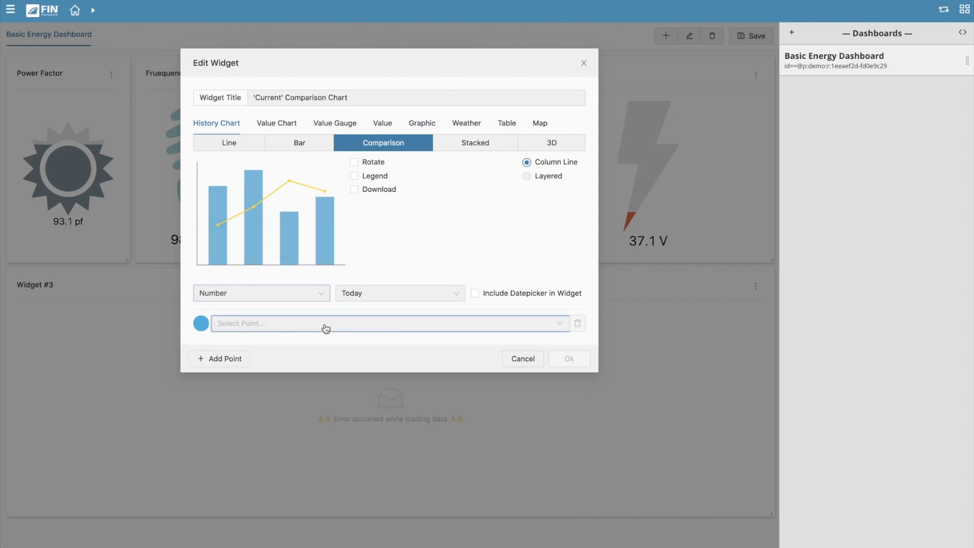
click(305, 333)
click(297, 327)
click(239, 344)
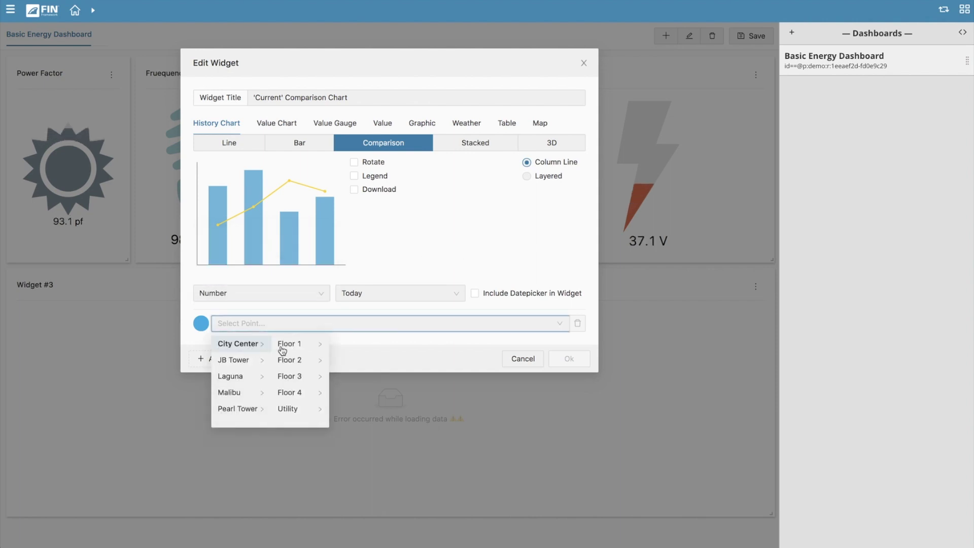
click(304, 409)
click(375, 344)
scroll(498, 383, down, 3)
scroll(516, 383, up, 2)
scroll(516, 383, up, 2)
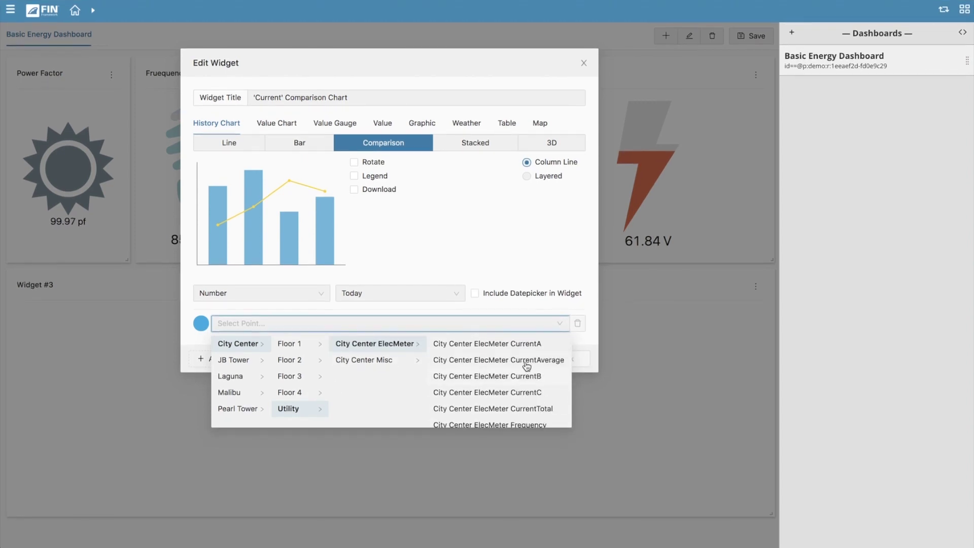
click(525, 362)
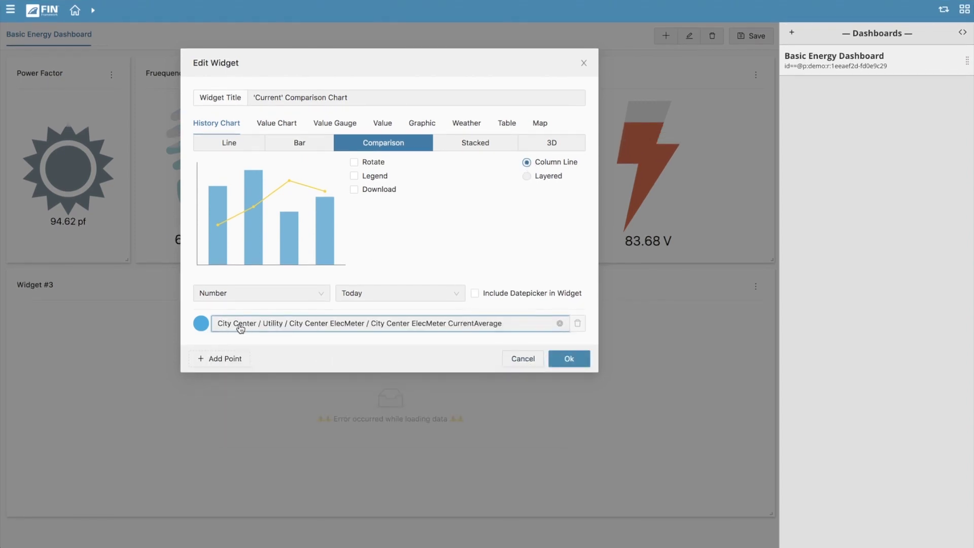
click(201, 324)
click(164, 263)
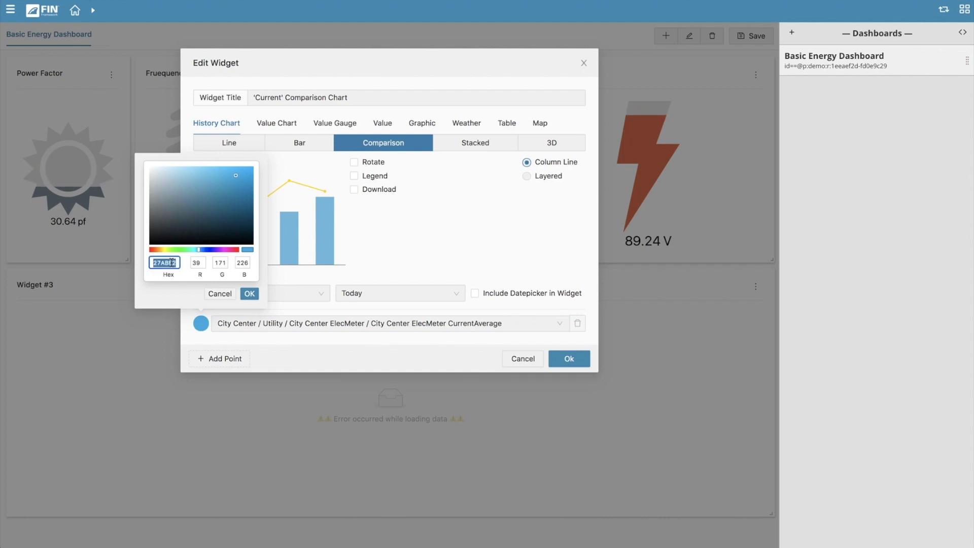
text(1C4E80)
click(249, 294)
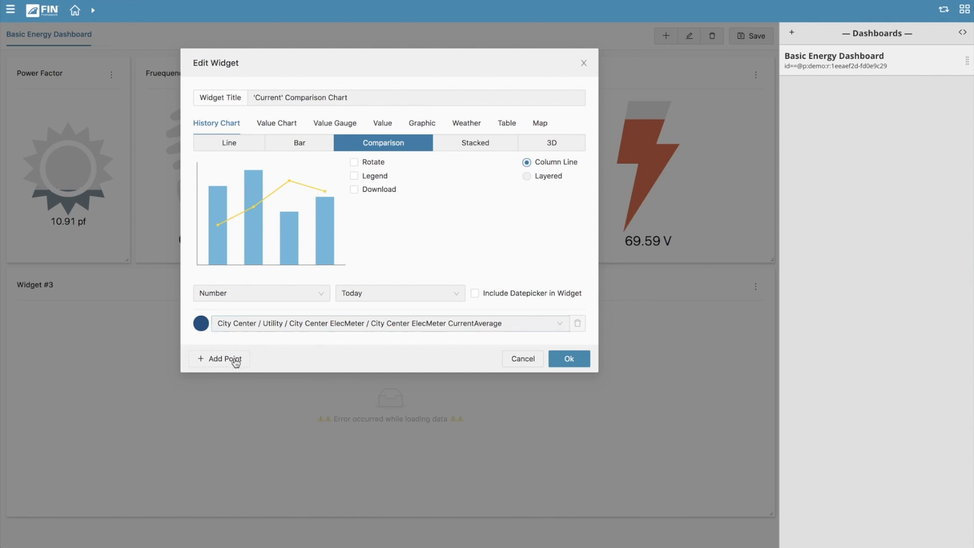
Add a second chart point and browse to the City Center ElecMeter points
click(236, 362)
click(325, 343)
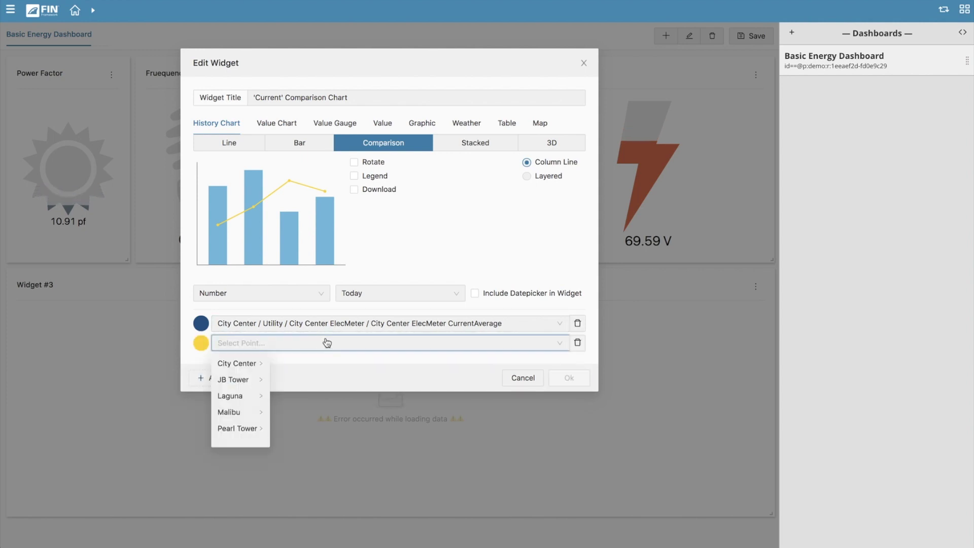
click(255, 364)
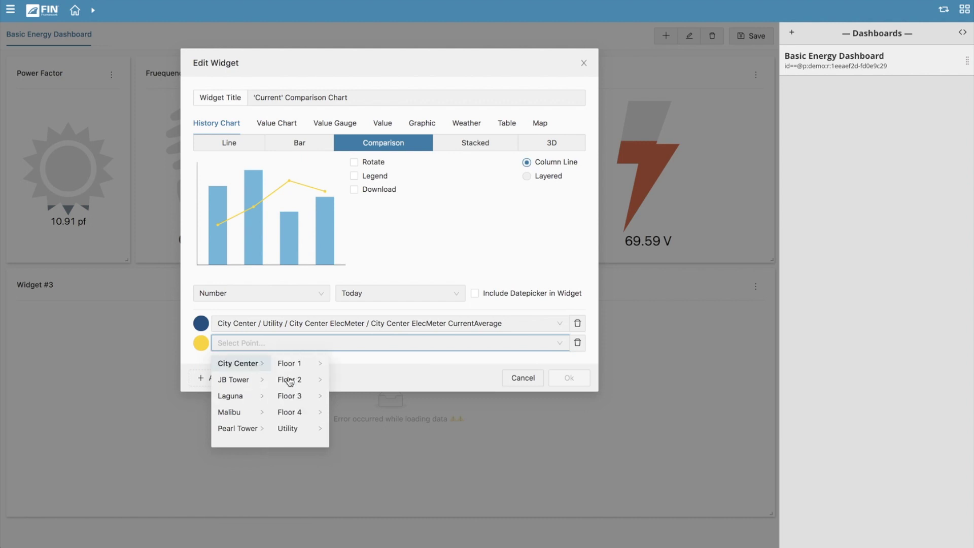
click(298, 430)
click(387, 363)
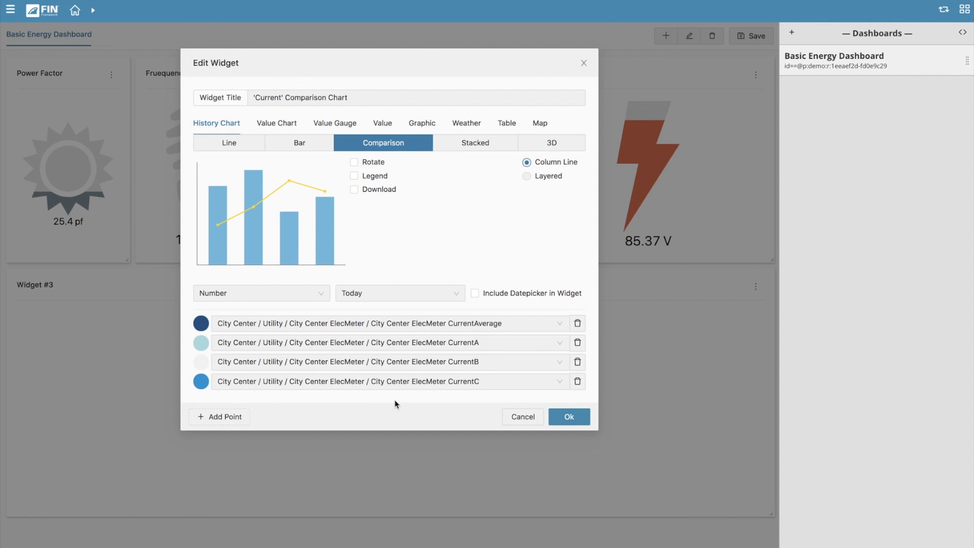
Keep the bars vertical, enable the legend, and place the comparison chart on the dashboard
click(355, 163)
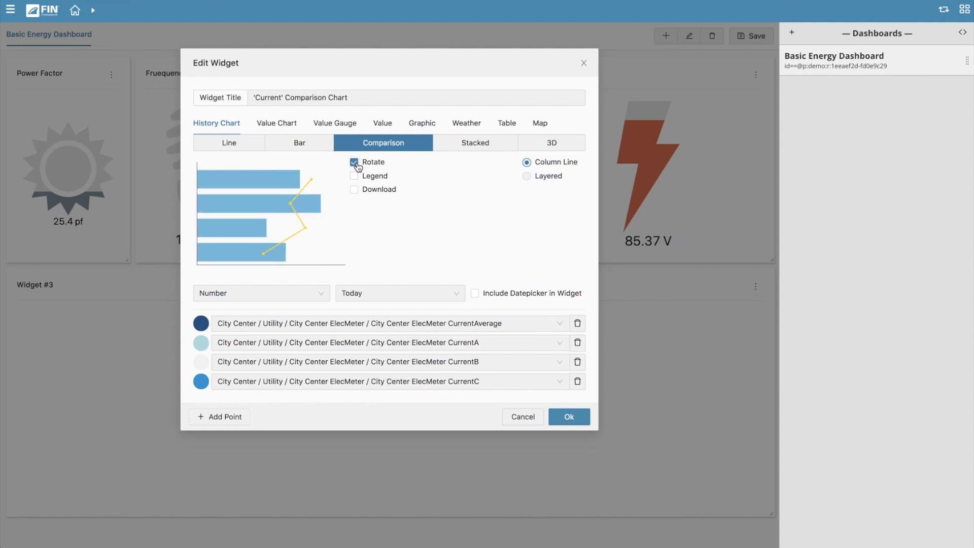
click(355, 163)
click(355, 176)
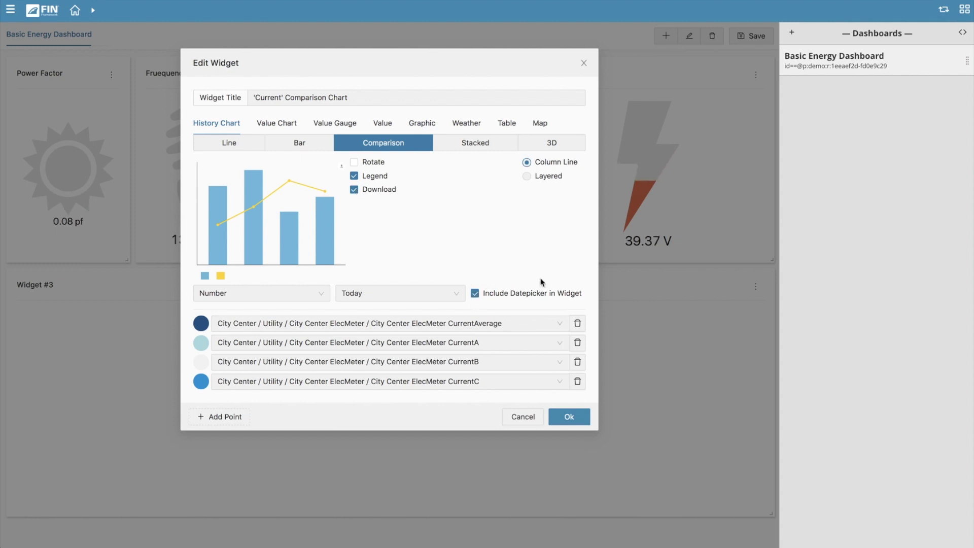
click(569, 416)
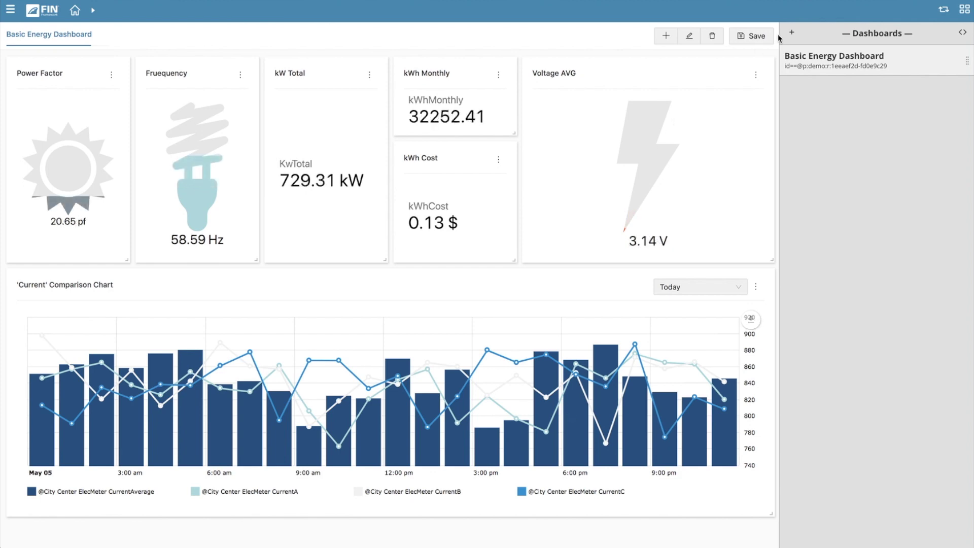
Save the Basic Energy Dashboard and choose View on its Dashboards entry
click(753, 37)
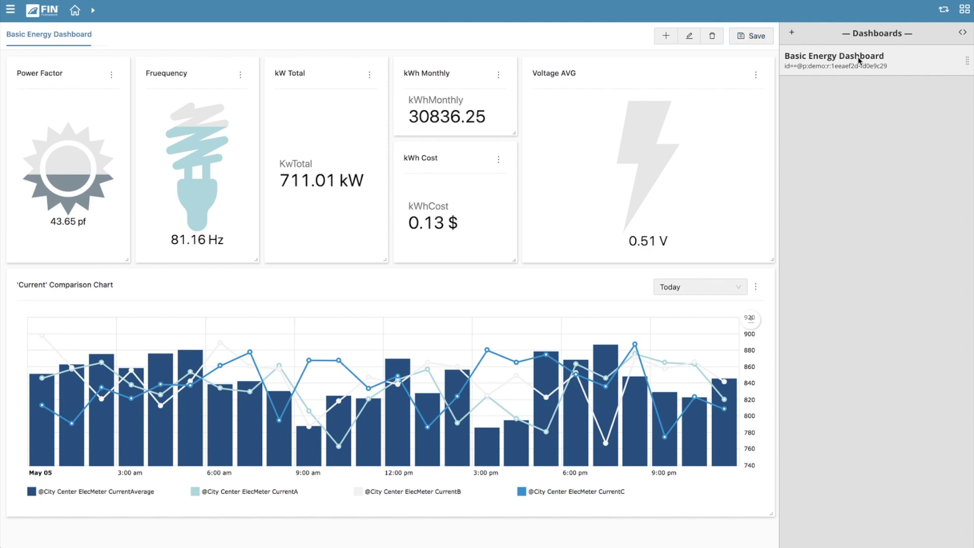
mouse_move(859, 60)
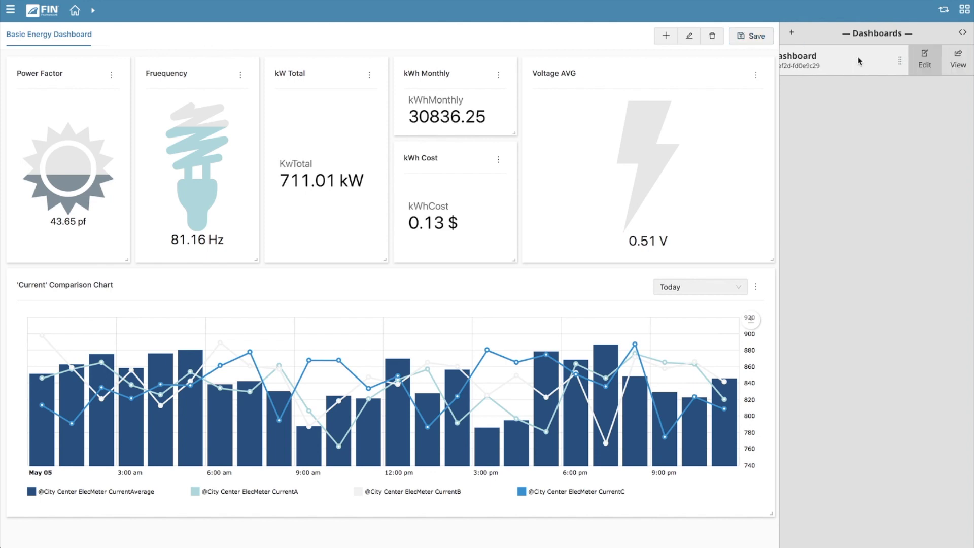
click(958, 60)
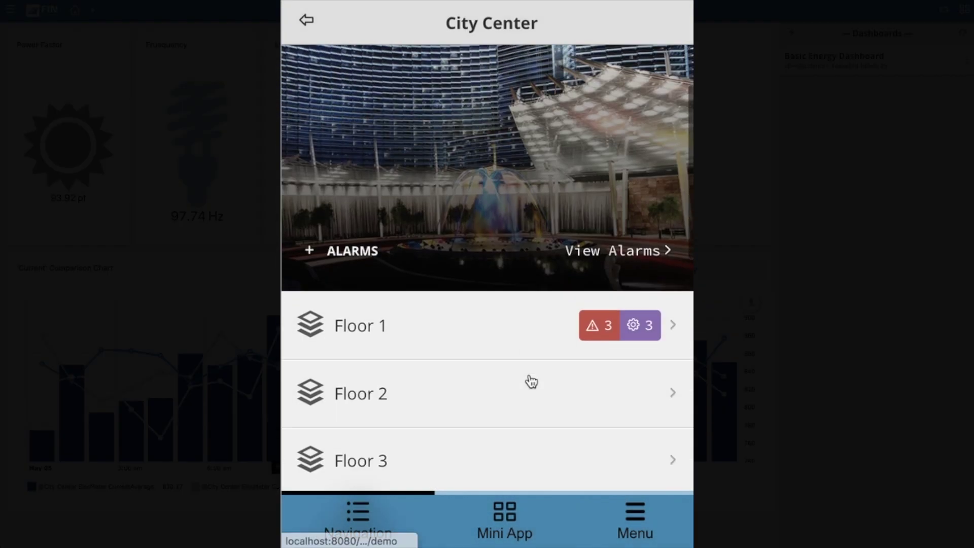
In the mobile app, view Basic Energy Dashboard from Menu > Dashboards and scroll through its widgets
scroll(529, 381, down, 3)
scroll(529, 381, down, 2)
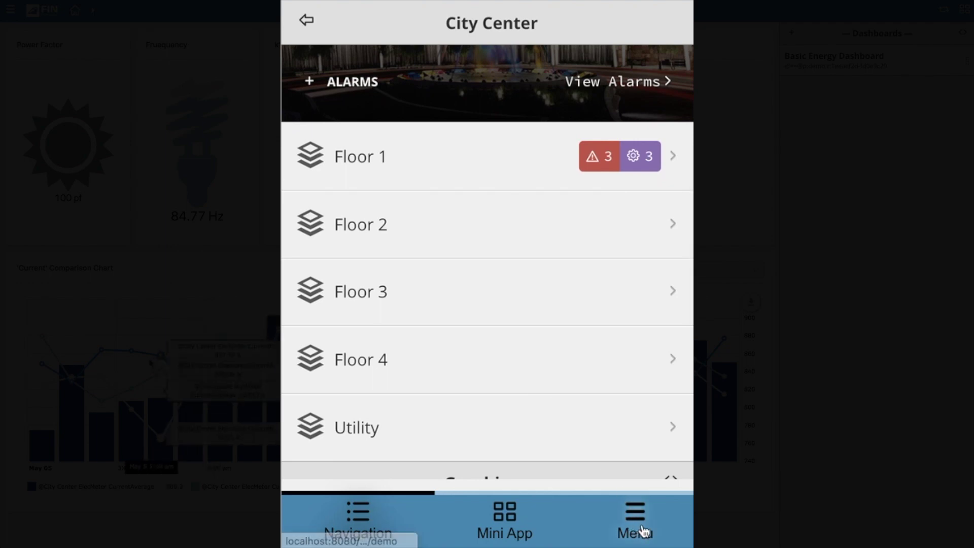
click(640, 525)
click(387, 296)
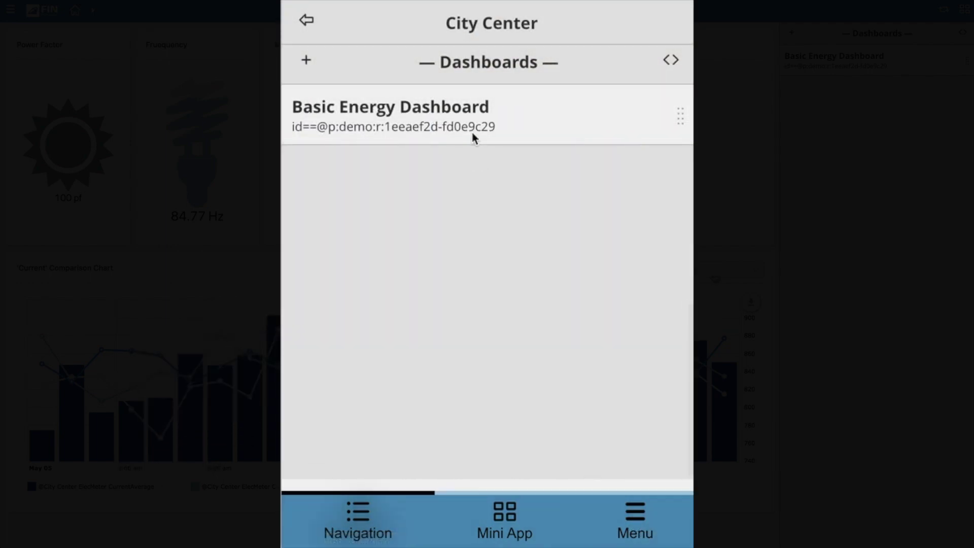
mouse_move(599, 139)
click(652, 123)
scroll(511, 272, up, 10)
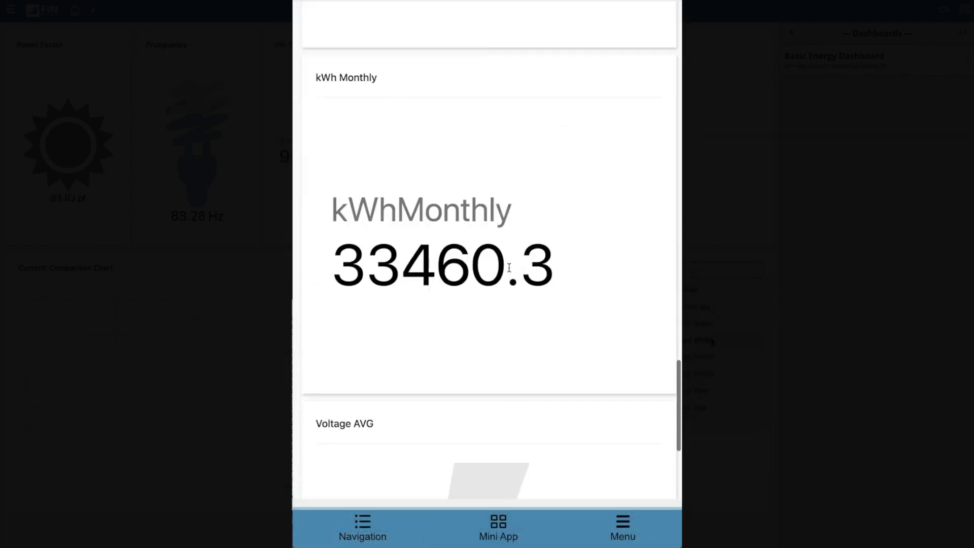
scroll(510, 272, up, 15)
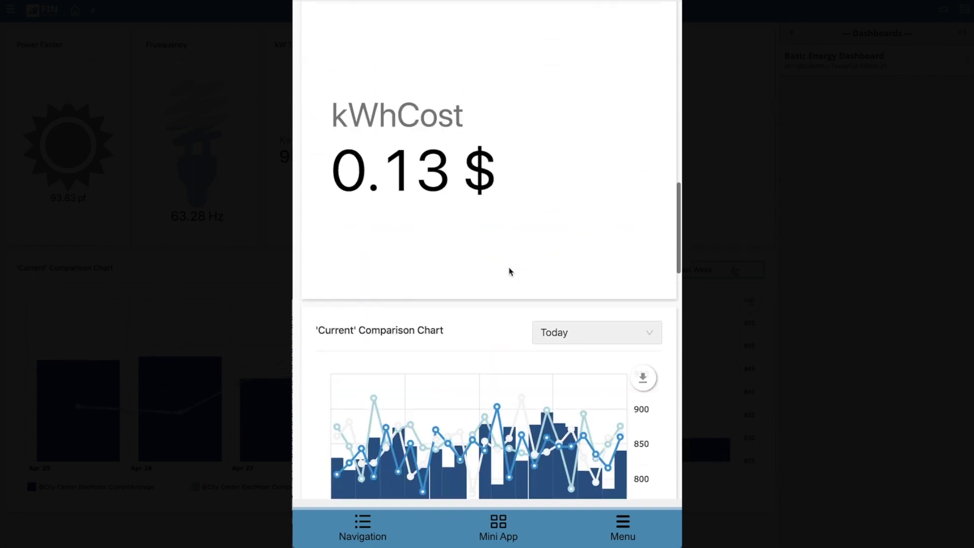
scroll(510, 272, up, 8)
scroll(510, 272, down, 10)
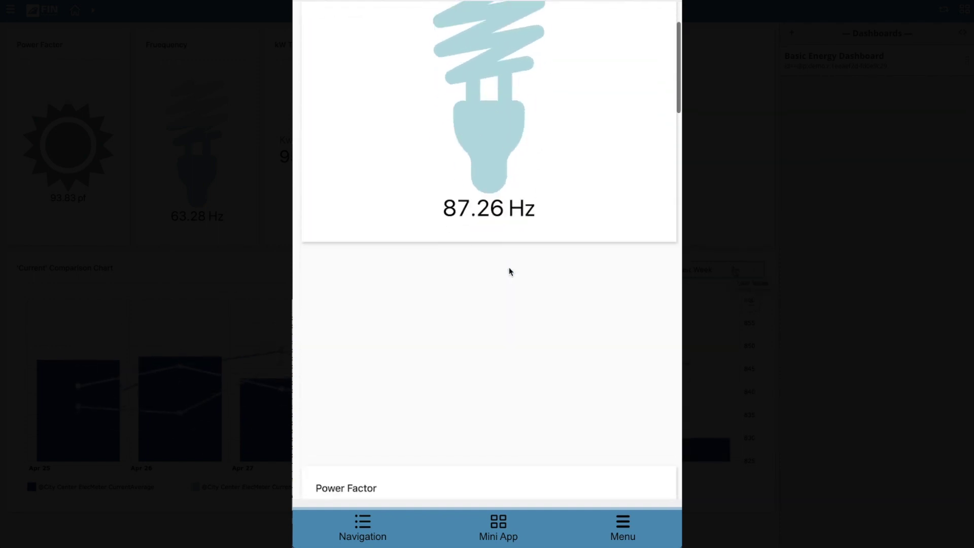
scroll(510, 271, down, 5)
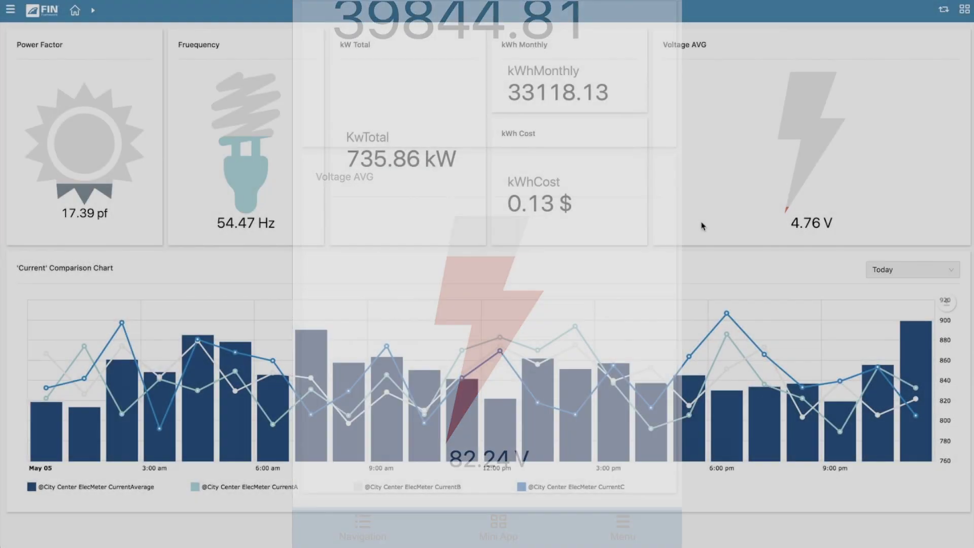